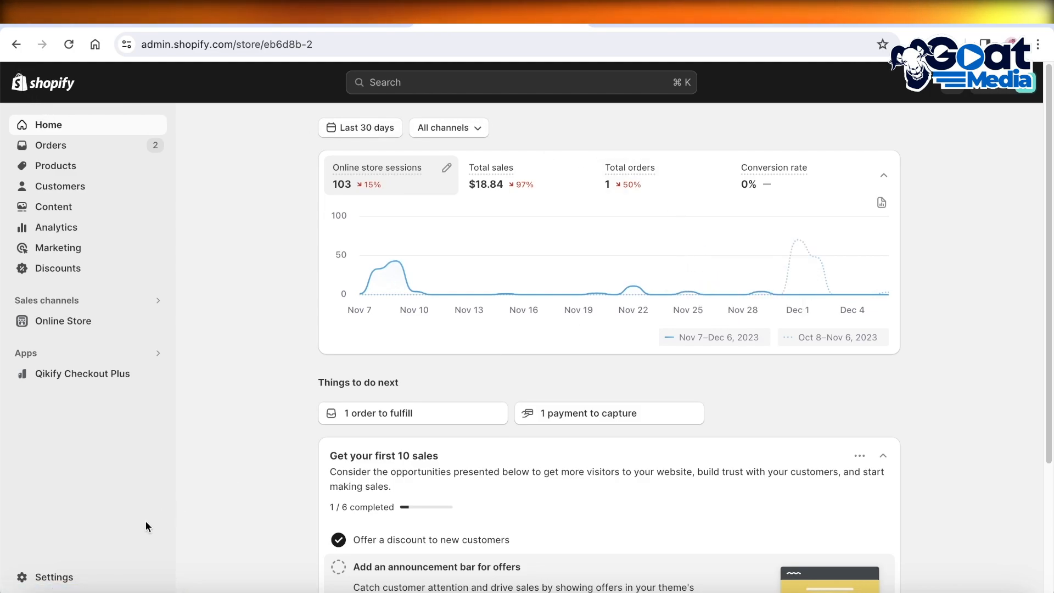
# - Open the Shopify App Store from the store's Apps and sales channels settings
pyautogui.click(77, 574)
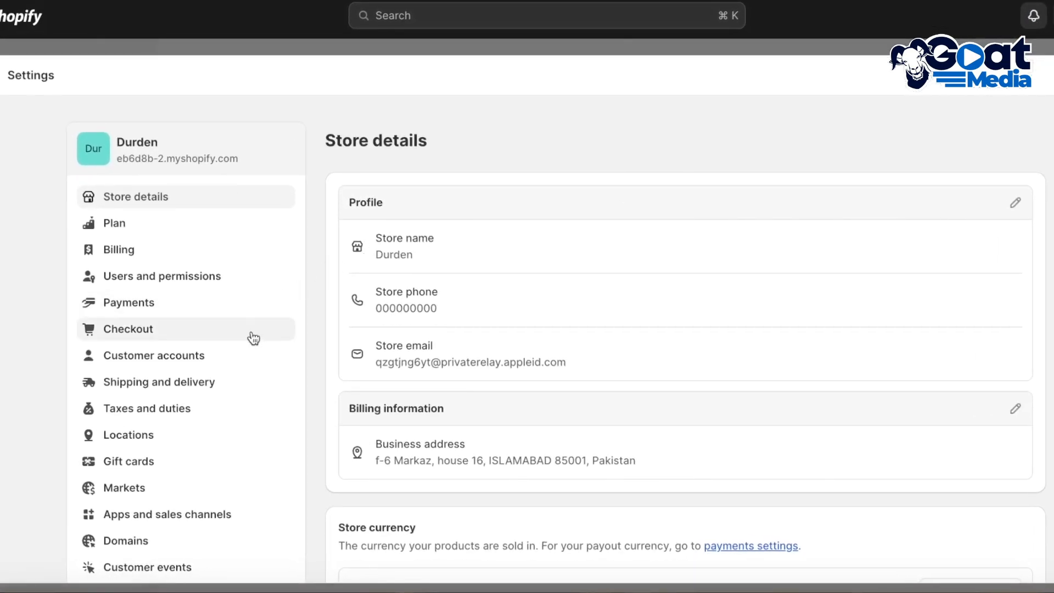
pyautogui.click(193, 518)
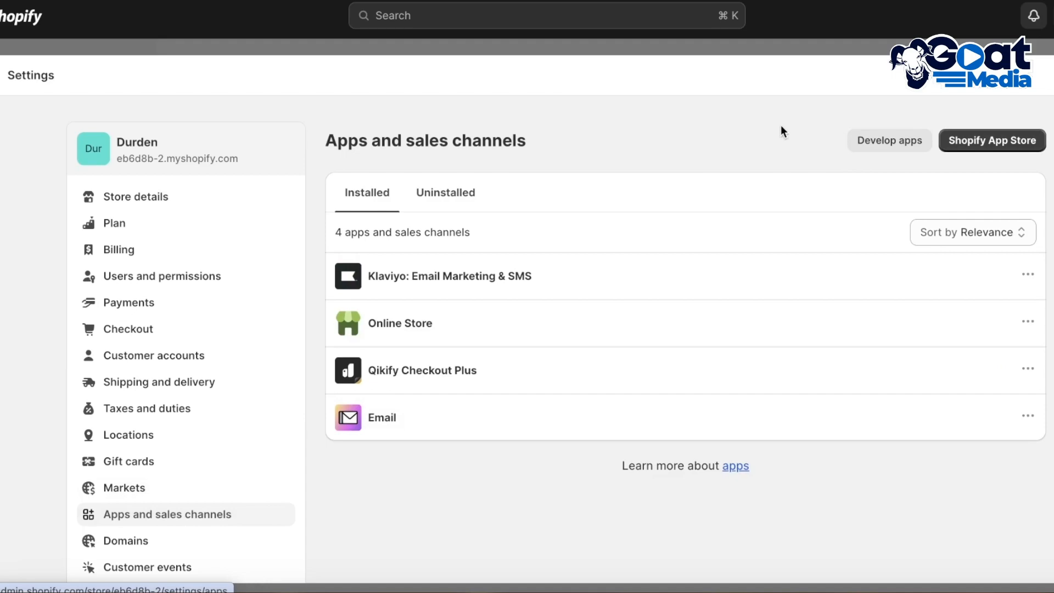
pyautogui.click(989, 138)
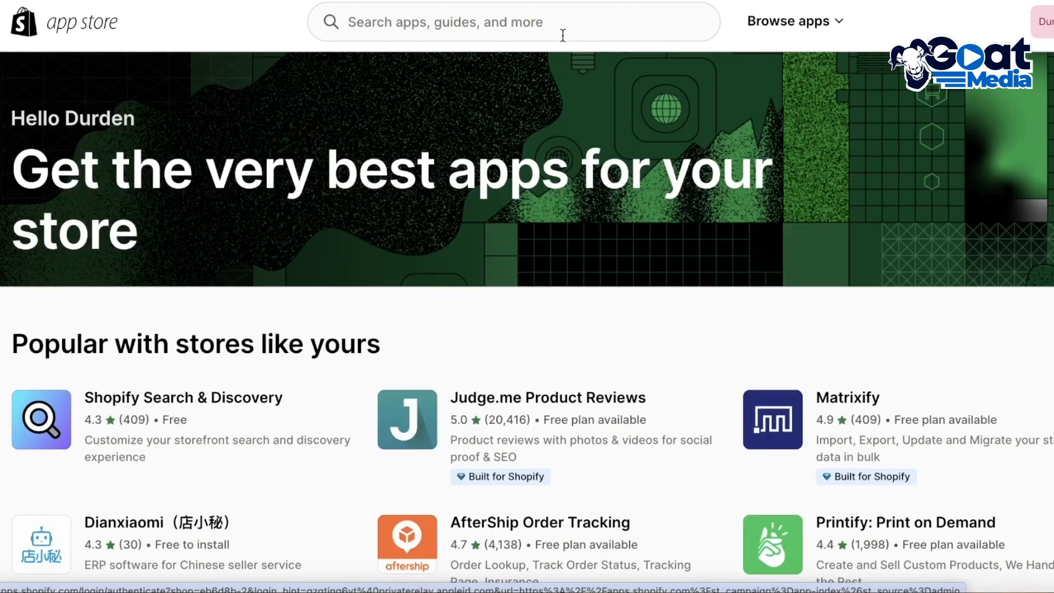
# - Search the app store for "gelato" and open the Gelato: Print on Demand listing
pyautogui.click(563, 16)
pyautogui.write('gelato')
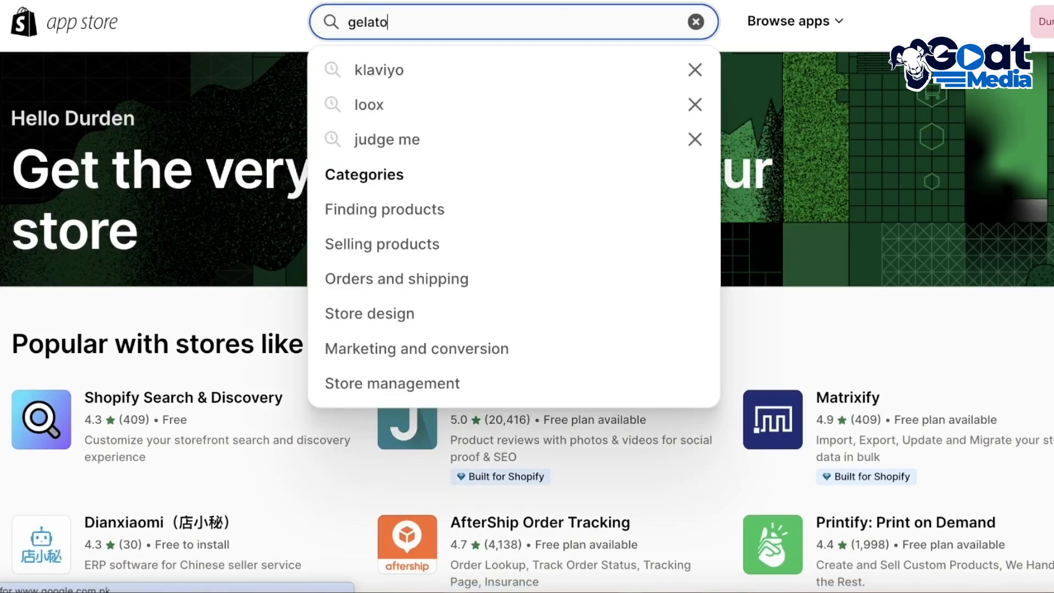
pyautogui.press('Return')
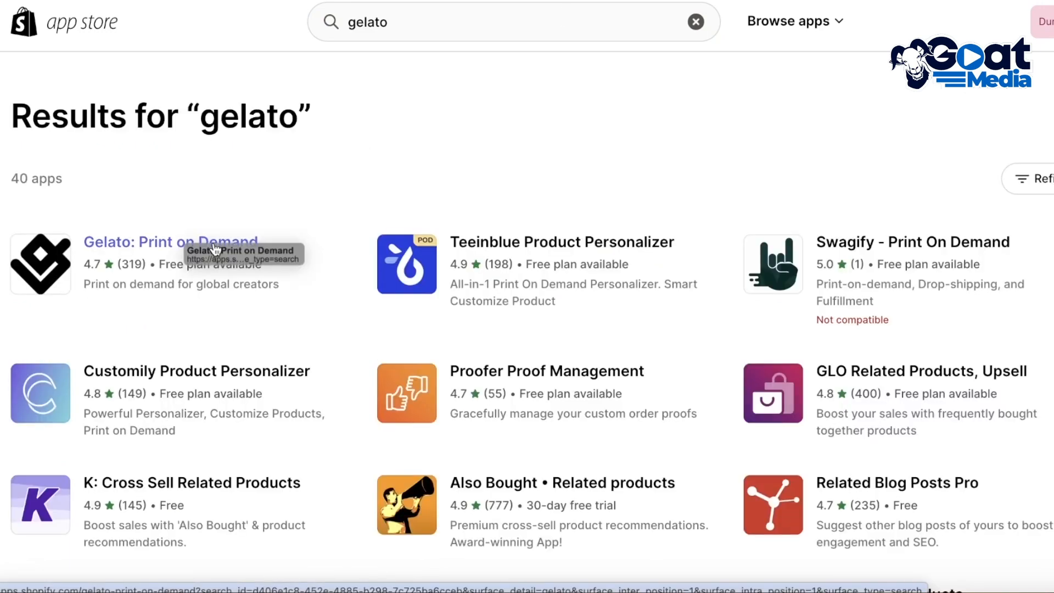
pyautogui.click(215, 248)
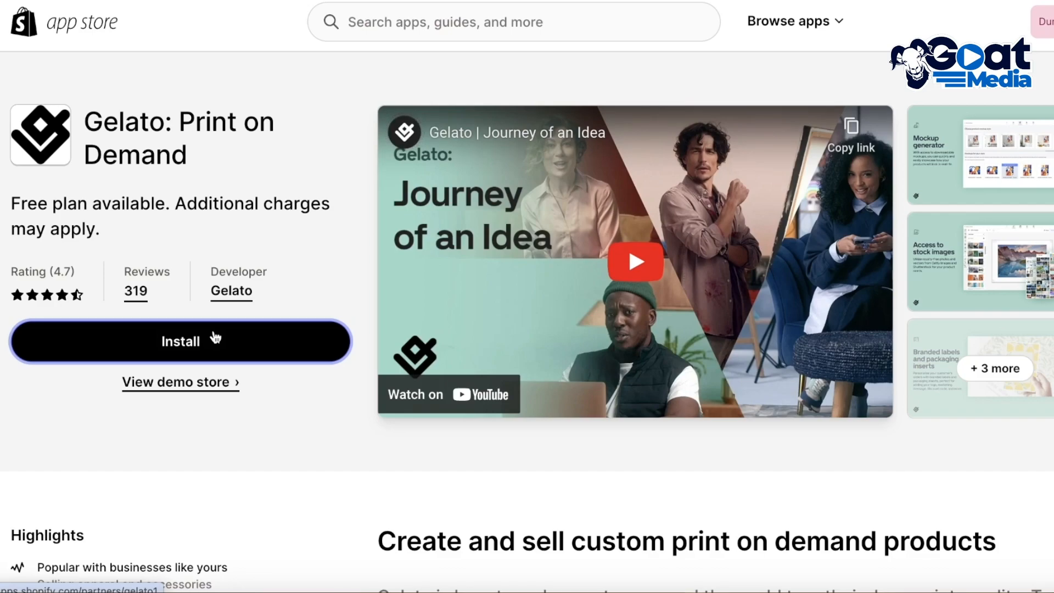
# - Install Gelato: Print on Demand on the store and sign in to Gelato with the first listed Google account
pyautogui.click(215, 337)
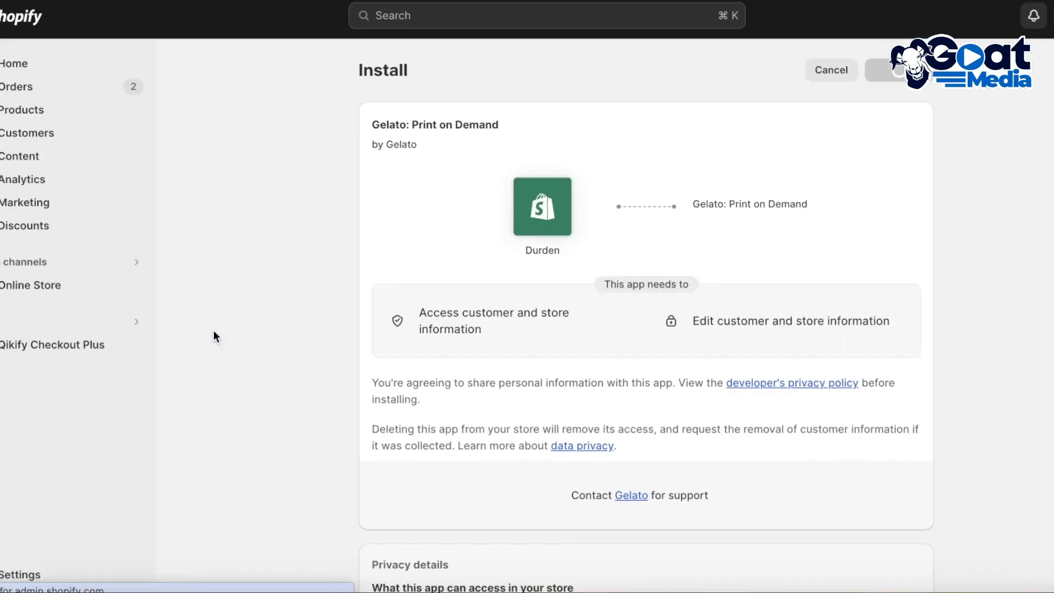
pyautogui.click(884, 70)
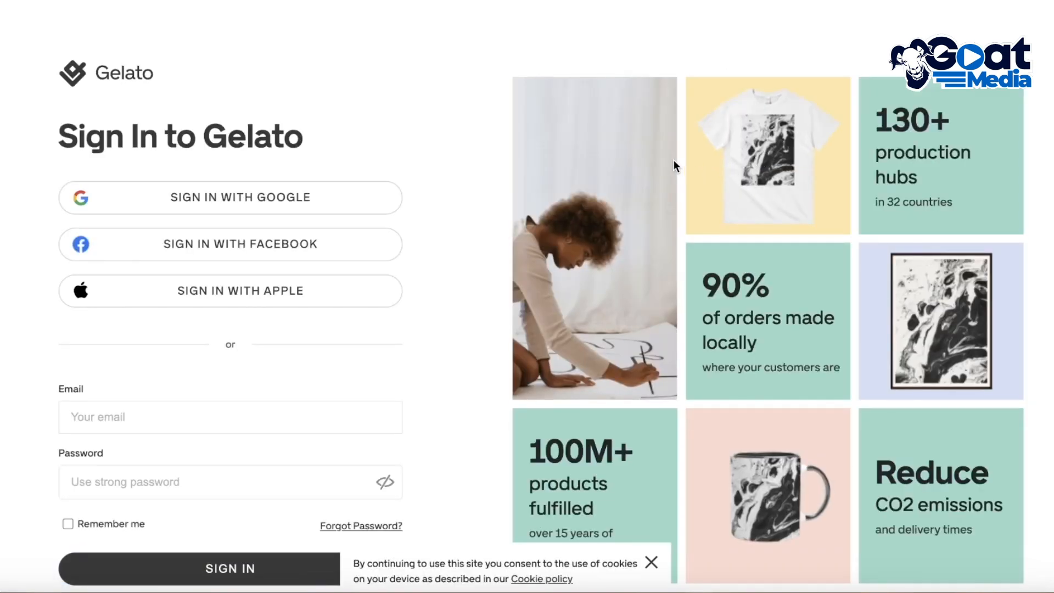
pyautogui.scroll(-1, 584, 203)
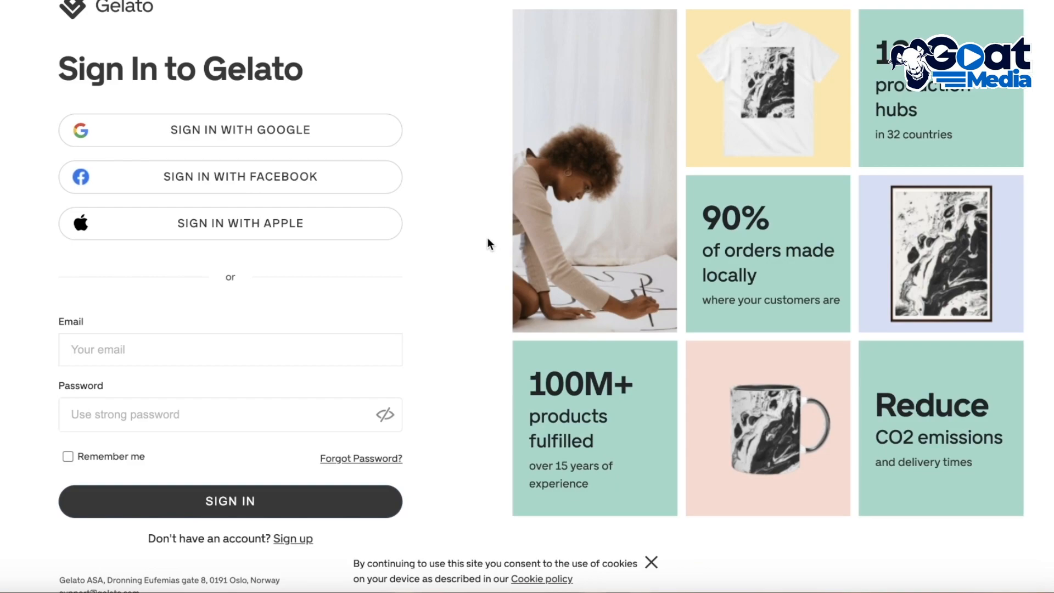
pyautogui.click(326, 126)
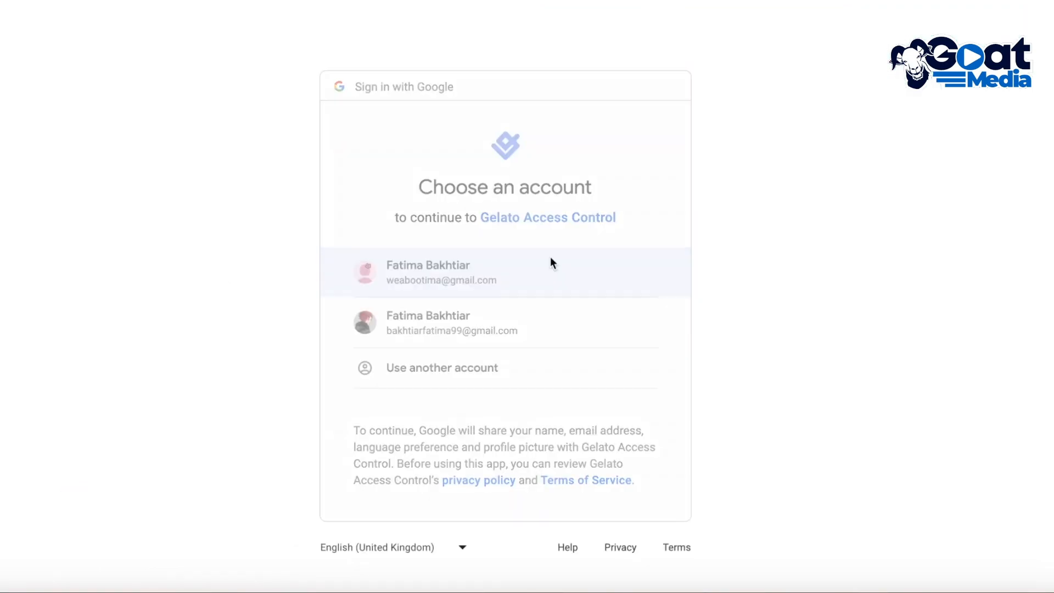
pyautogui.click(550, 257)
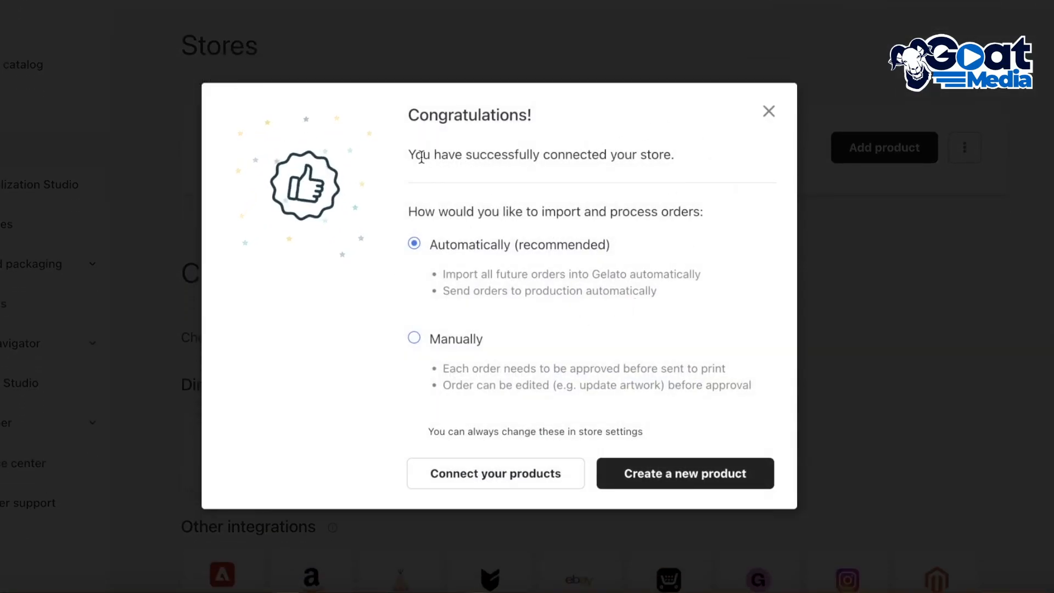
# - Keep automatic order import and processing for the connected store and continue to creating a new product
pyautogui.moveTo(416, 155); pyautogui.dragTo(712, 159)
pyautogui.click(708, 160)
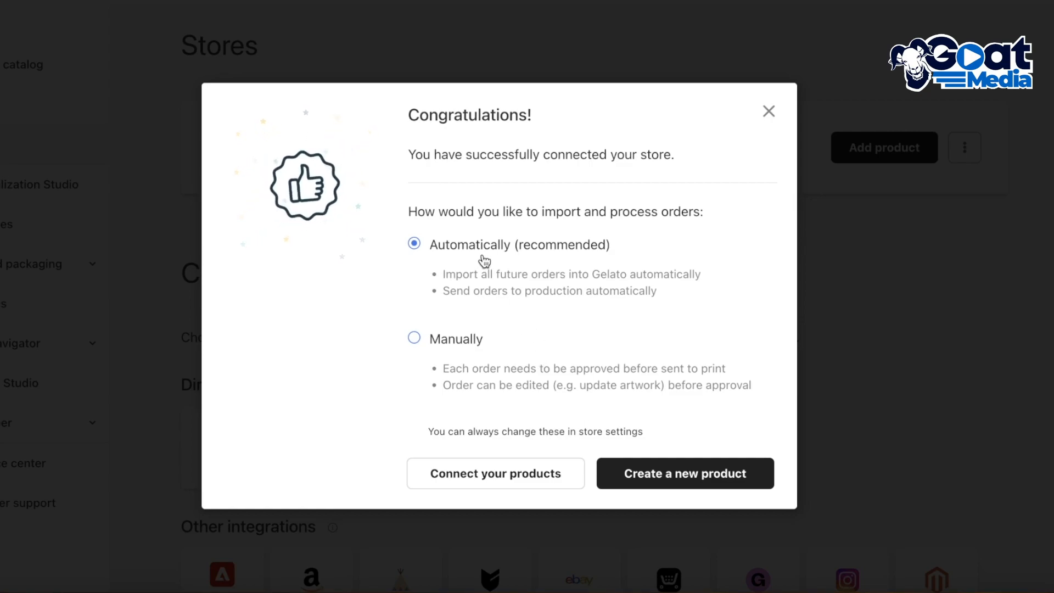
pyautogui.click(604, 473)
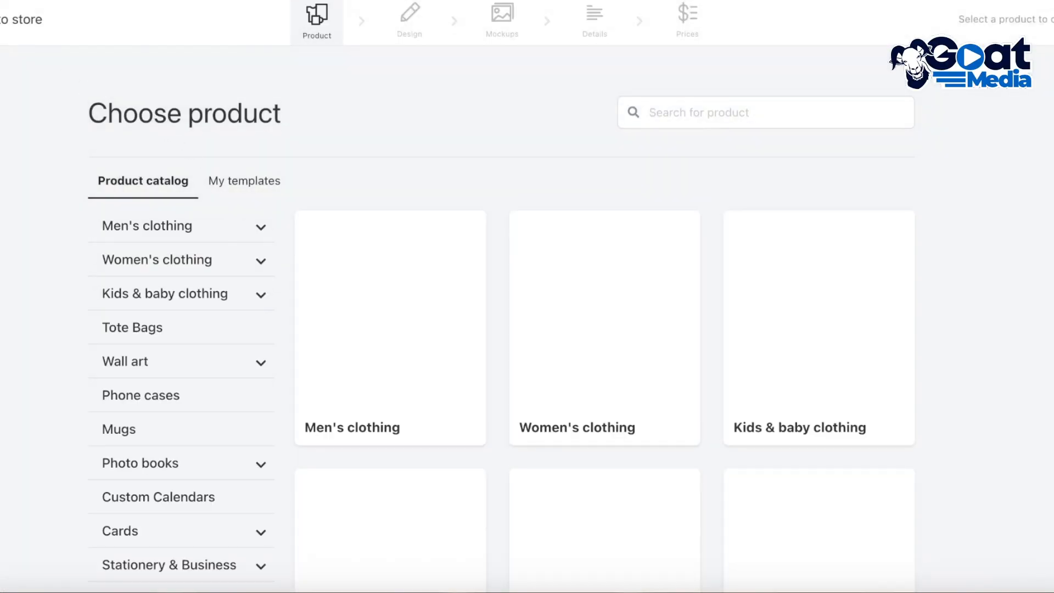
# - Leave the product creator, refresh the Shopify admin and return to Gelato's home page
pyautogui.click(21, 20)
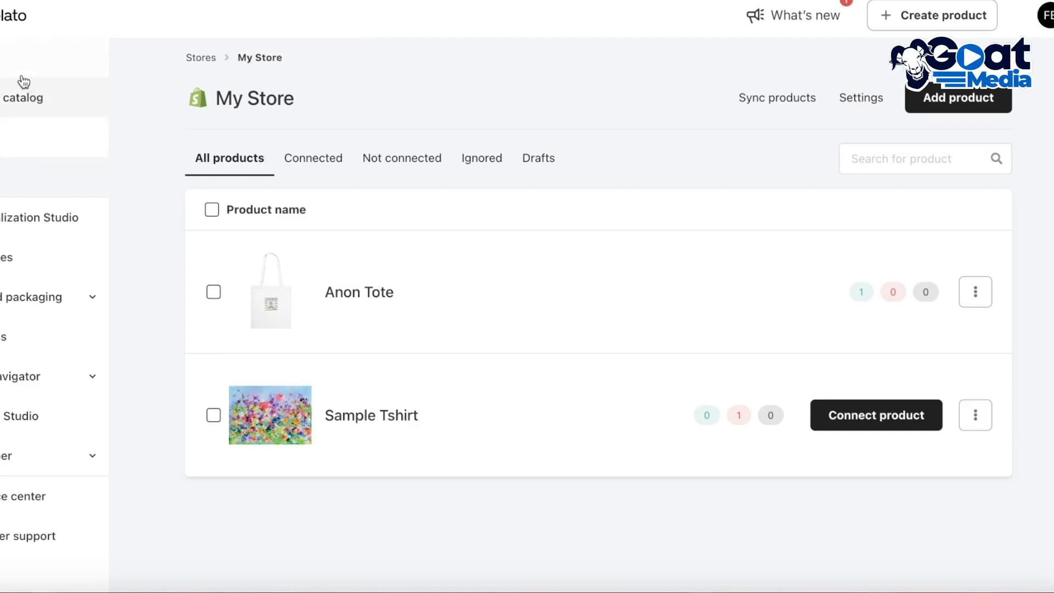
pyautogui.click(3, 60)
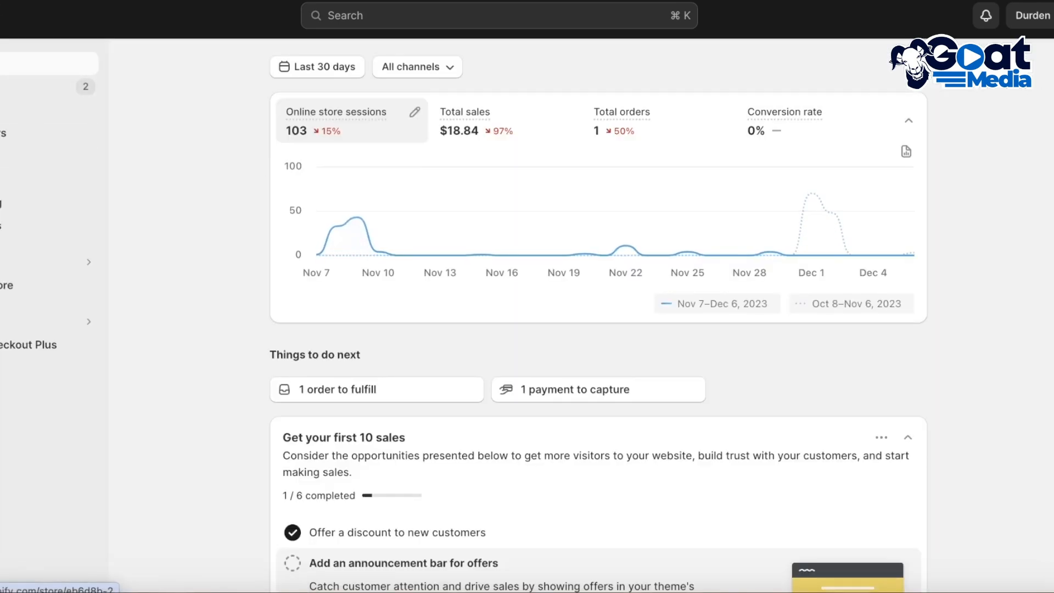
pyautogui.press('super+r')
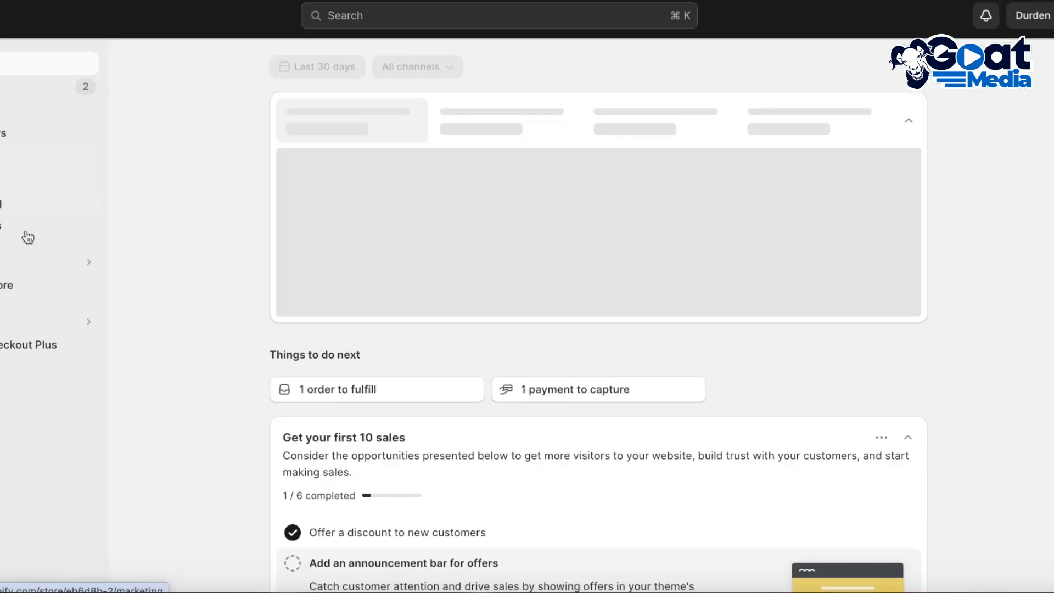
pyautogui.click(71, 325)
pyautogui.click(357, 78)
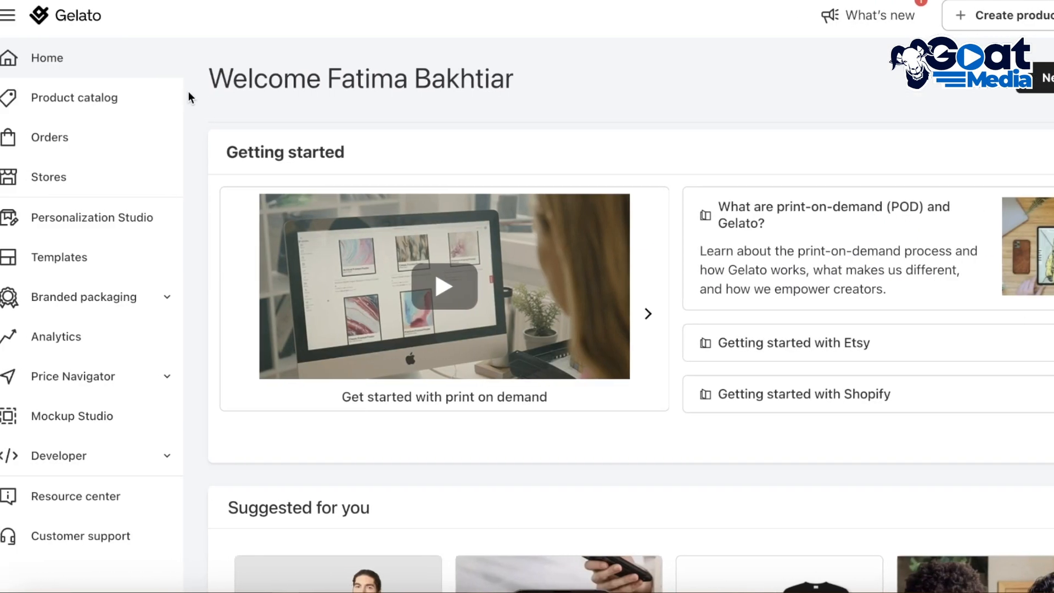
# - Look through Gelato's product catalog, the orders page and the available store integrations
pyautogui.click(116, 104)
pyautogui.scroll(-10, 769, 274)
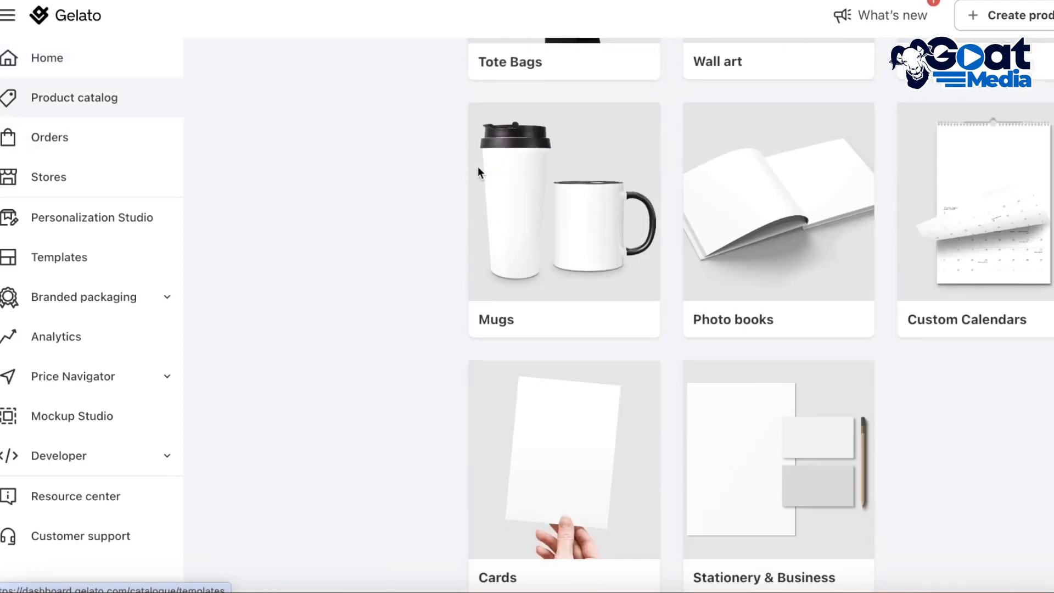
pyautogui.scroll(8, 1030, 209)
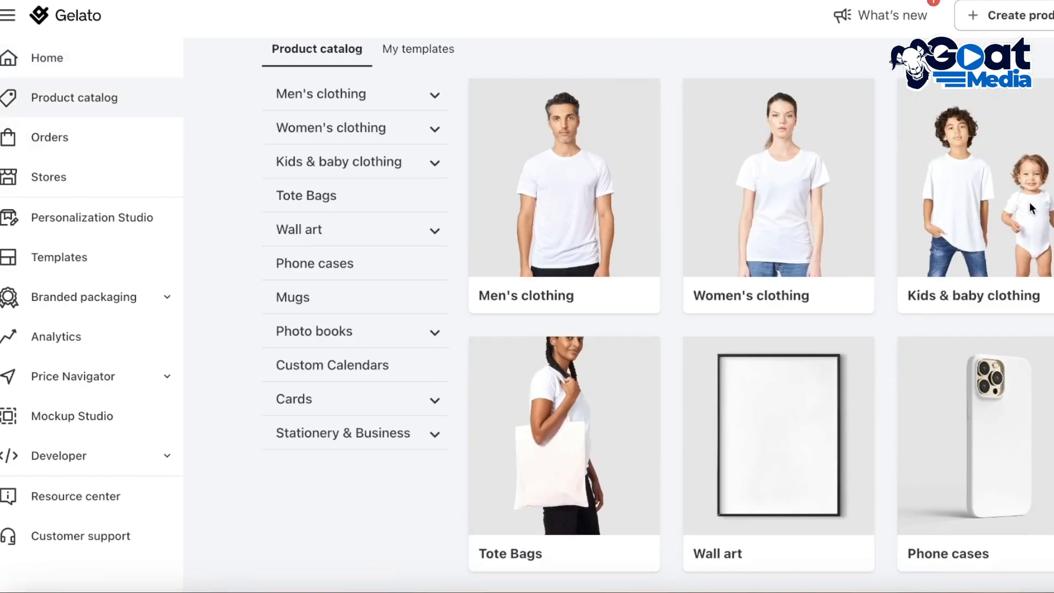
pyautogui.click(24, 139)
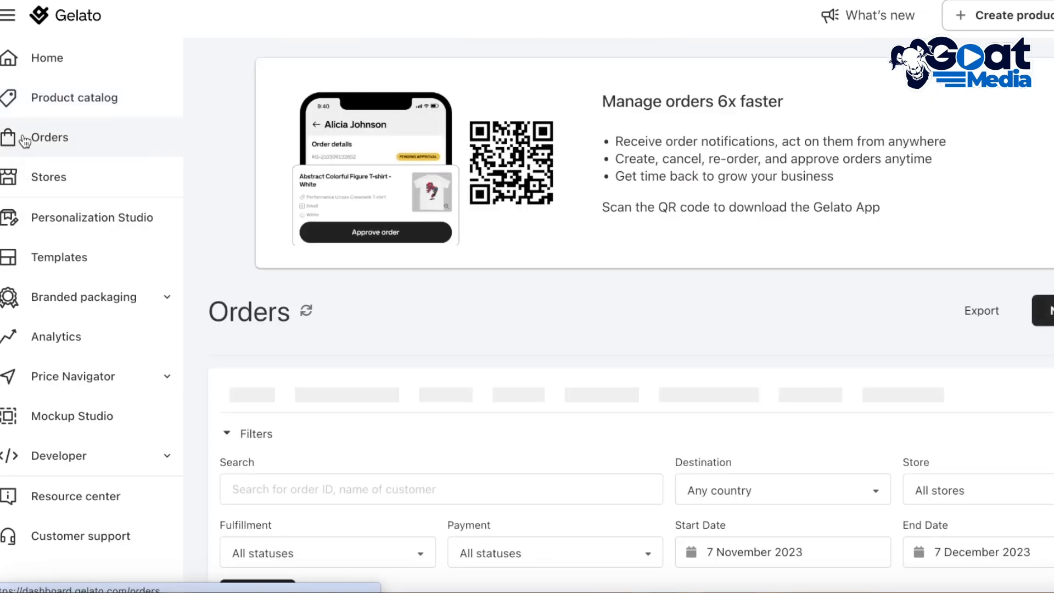
pyautogui.click(57, 190)
pyautogui.scroll(-10, 463, 258)
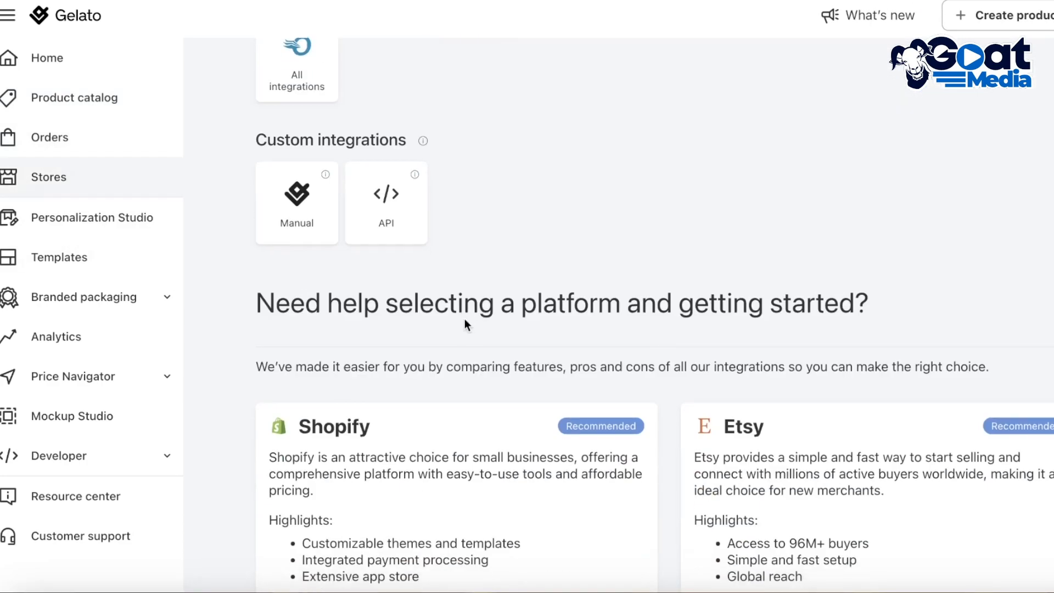
pyautogui.scroll(6, 307, 197)
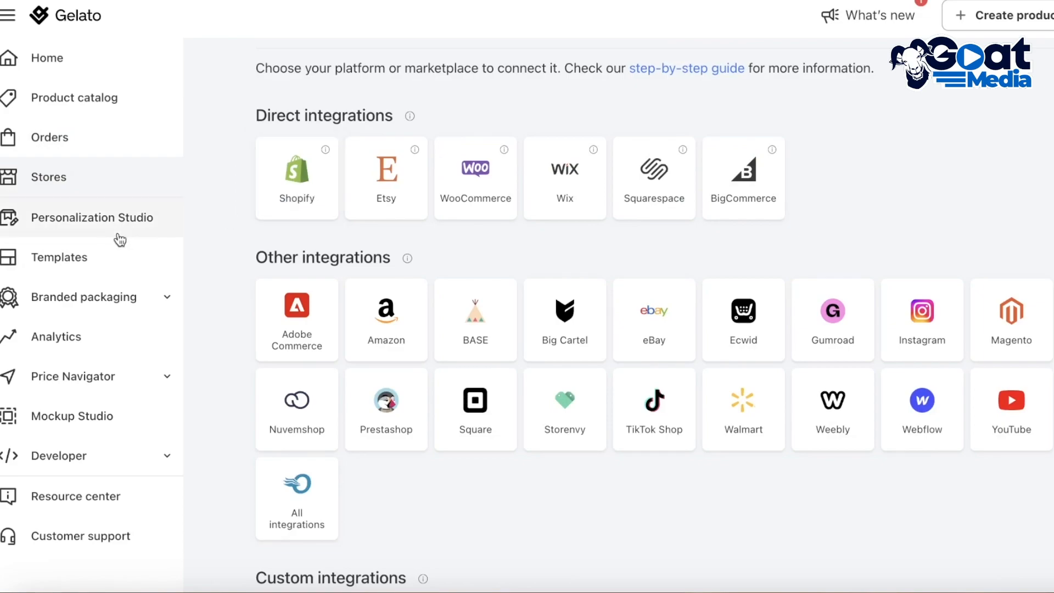
# - Look over the Personalization Studio, templates, branded packaging options and analytics, and return to the home page
pyautogui.click(129, 218)
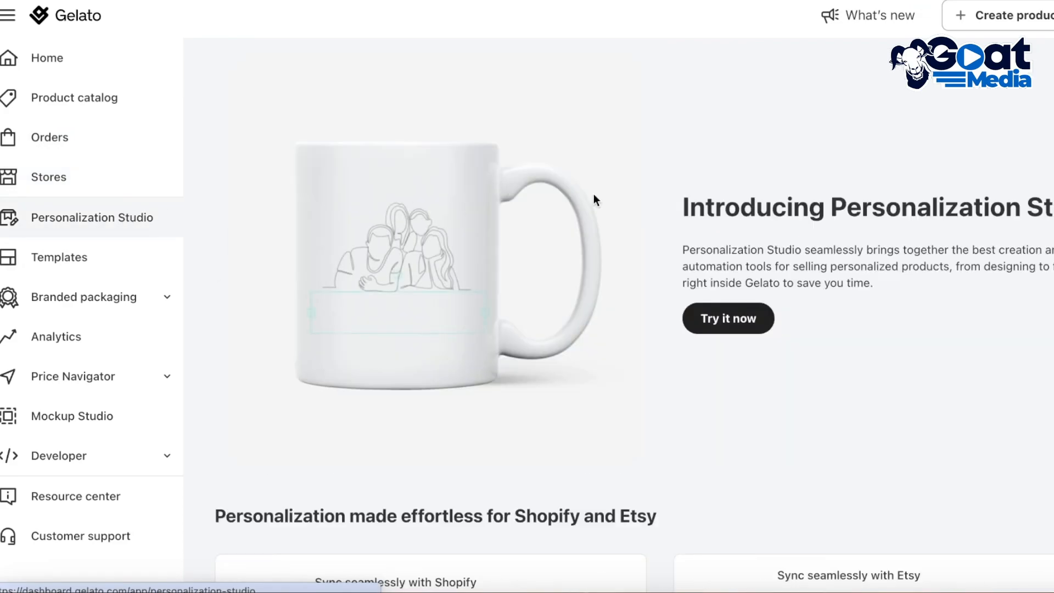
pyautogui.scroll(-3, 647, 215)
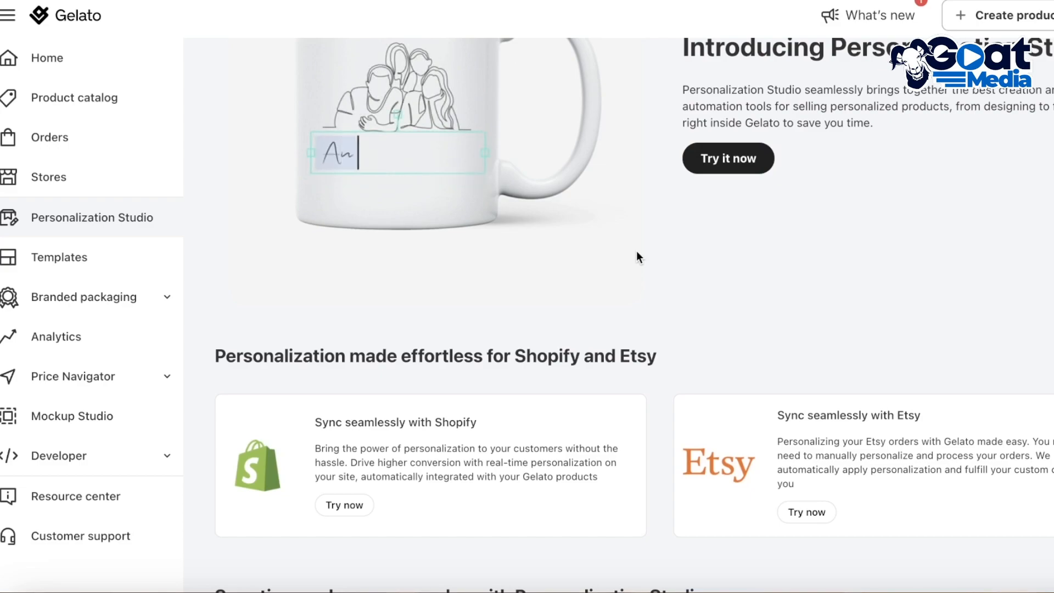
pyautogui.click(71, 270)
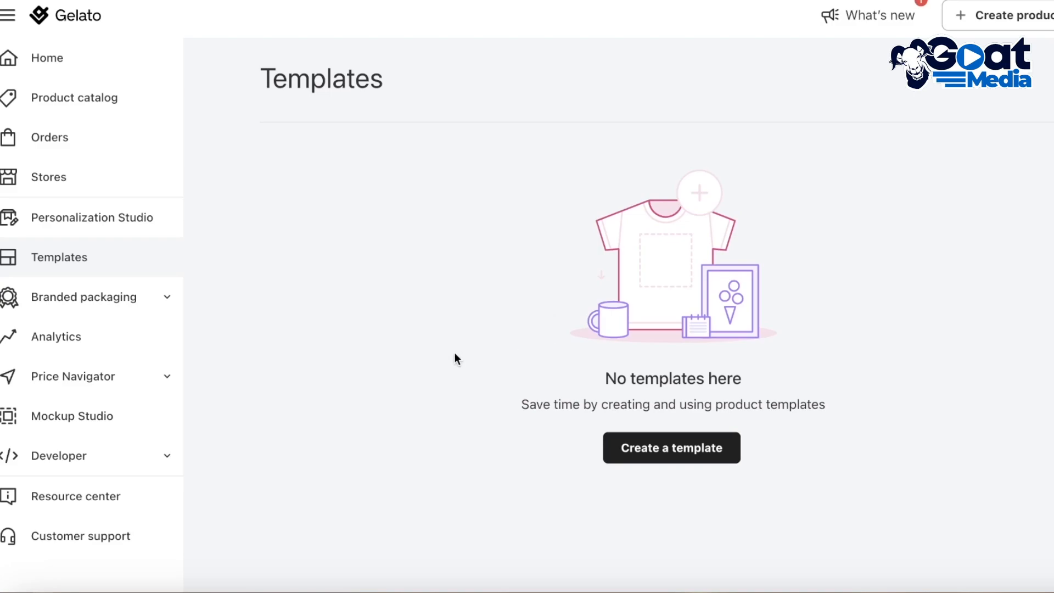
pyautogui.click(160, 296)
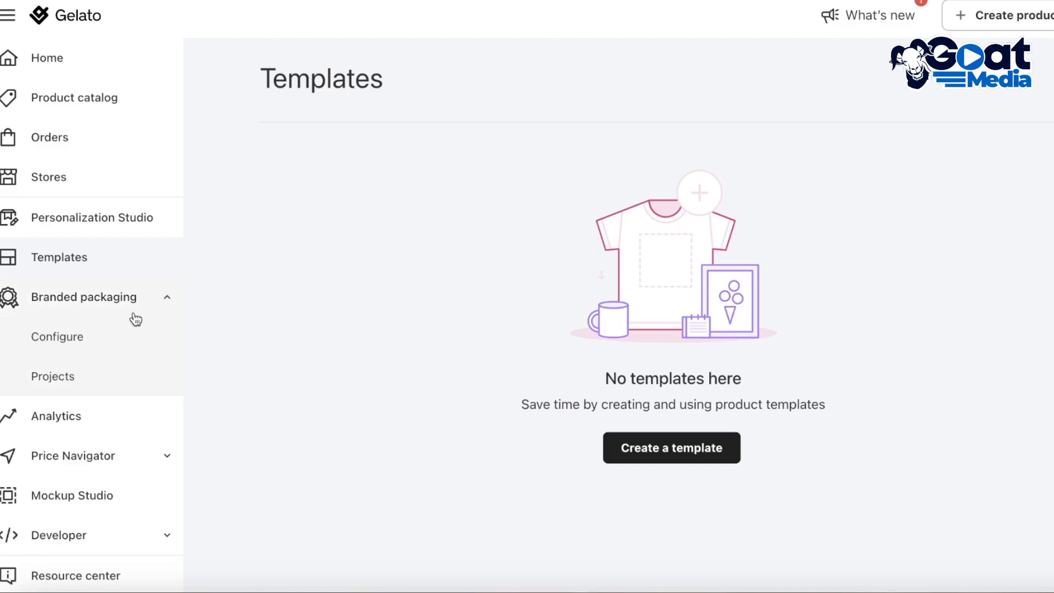
pyautogui.click(111, 432)
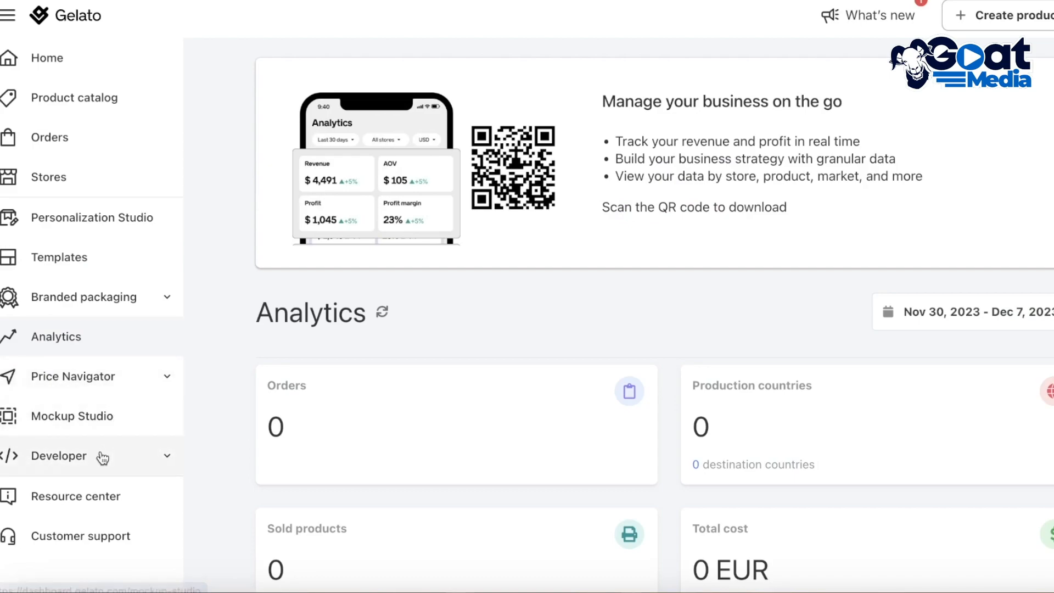
pyautogui.click(77, 55)
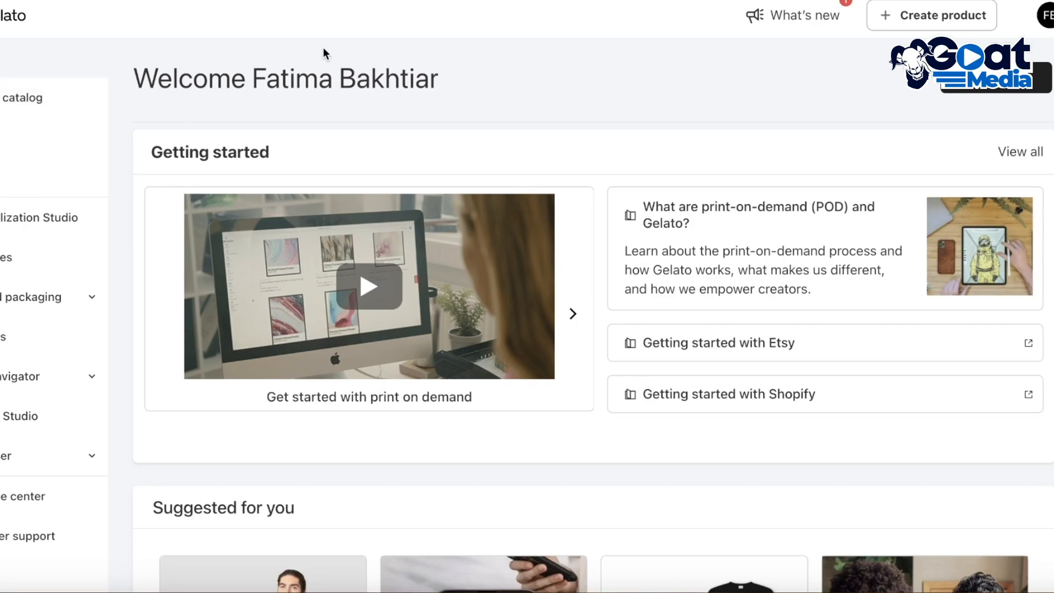
# - Start creating a single product and open the Women's clothing category of the catalog
pyautogui.click(913, 18)
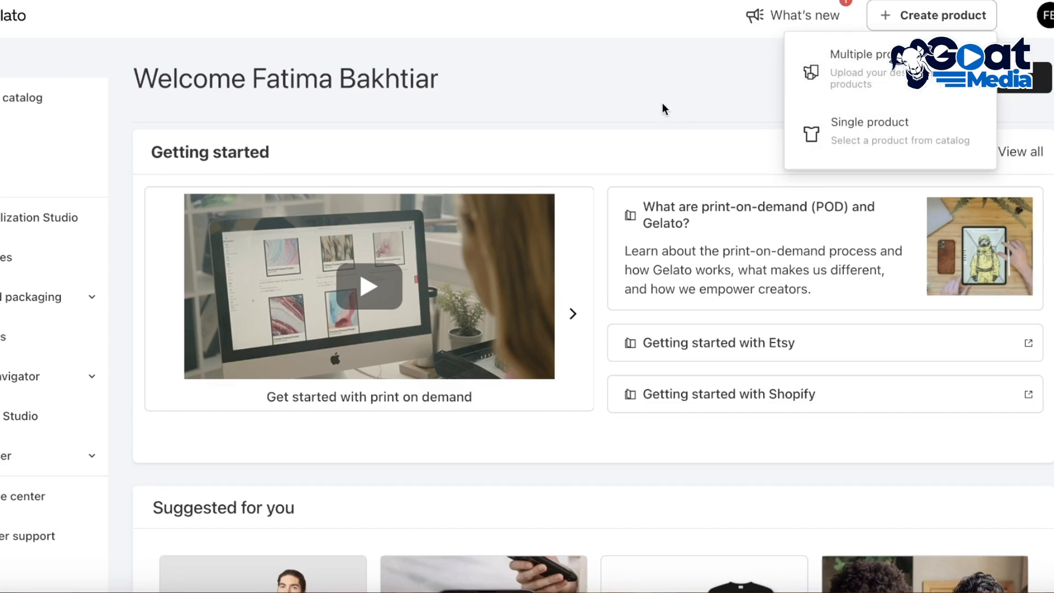
pyautogui.click(860, 136)
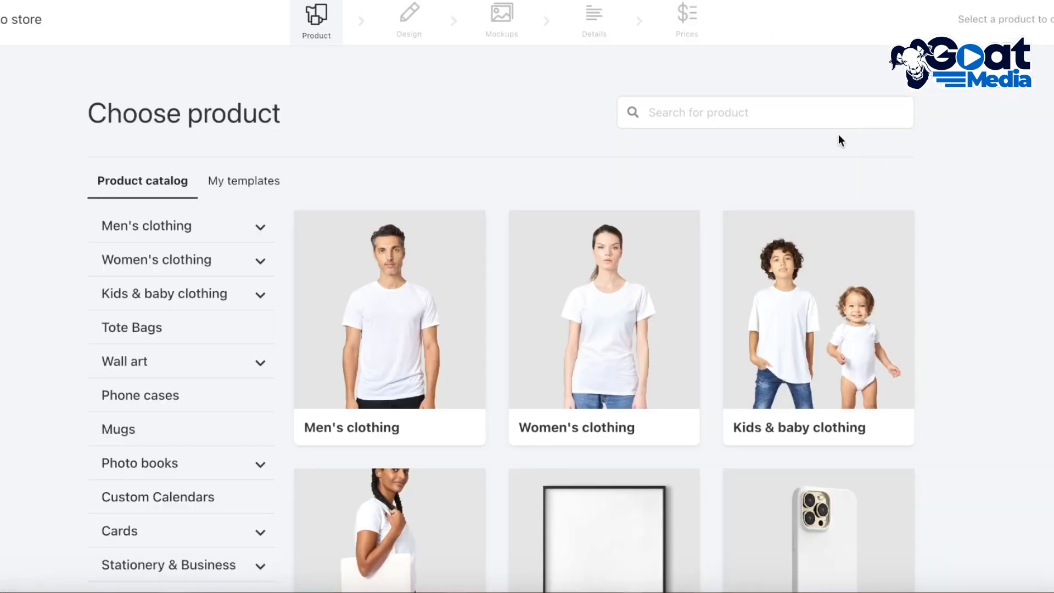
pyautogui.scroll(-5, 635, 194)
pyautogui.scroll(4, 167, 122)
pyautogui.click(176, 150)
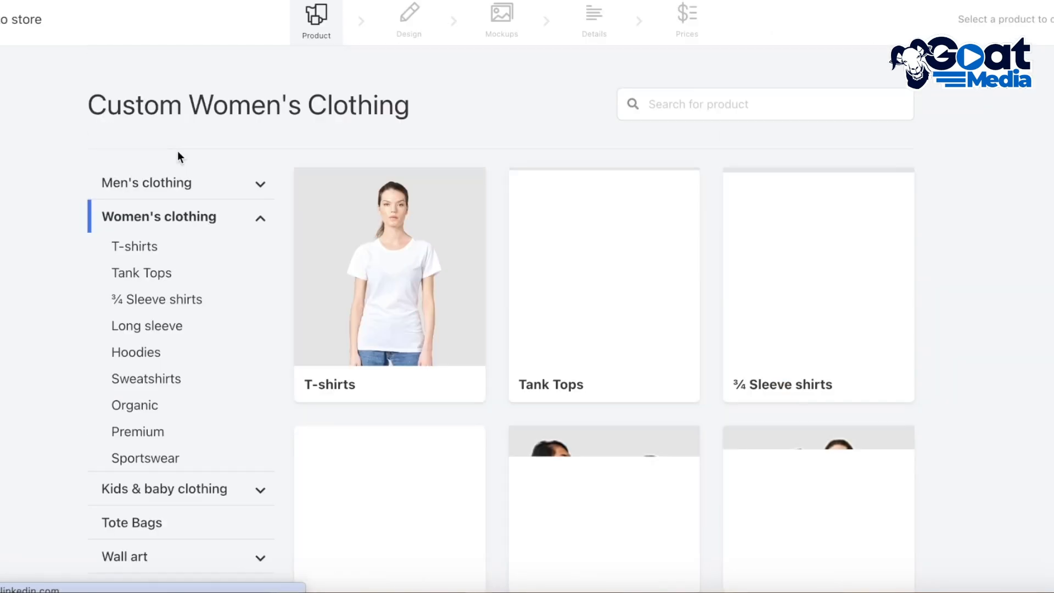
# - Choose the Classic Womens Crewneck T-shirt from the women's T-shirts
pyautogui.scroll(-7, 933, 199)
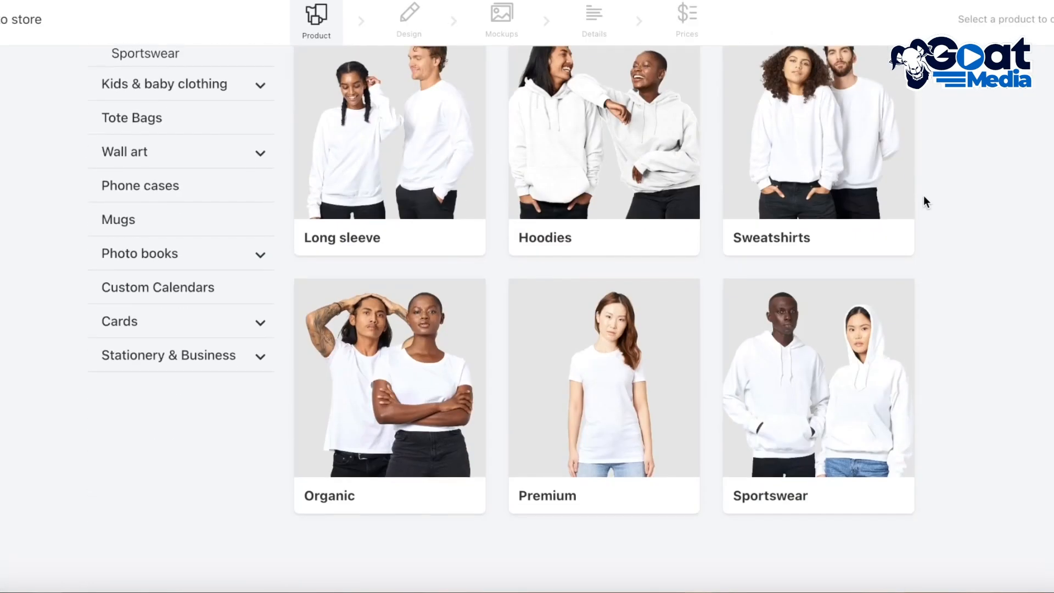
pyautogui.scroll(8, 923, 198)
pyautogui.click(389, 324)
pyautogui.scroll(-4, 417, 307)
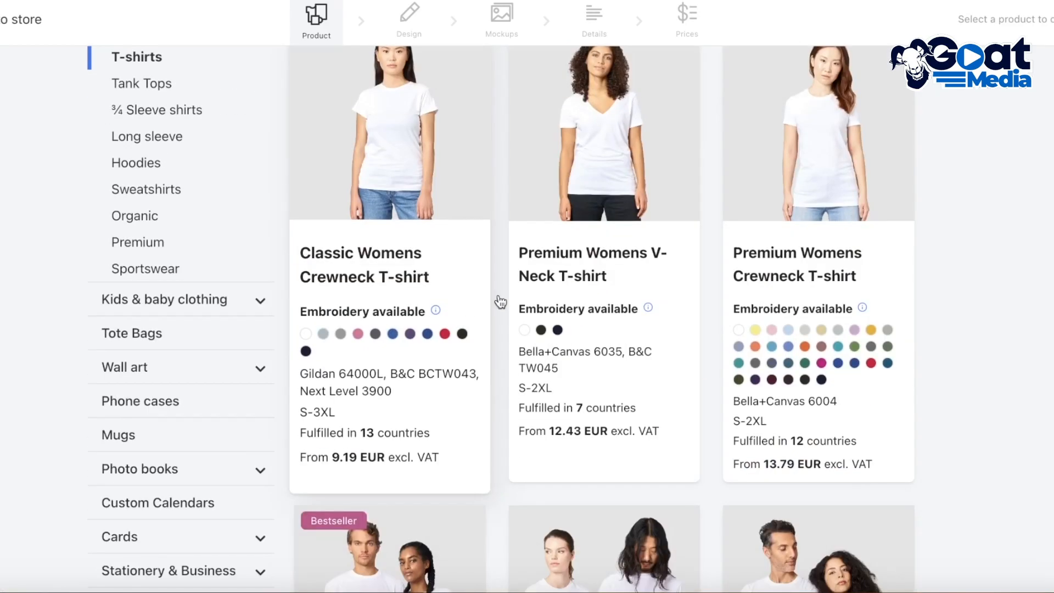
pyautogui.click(414, 169)
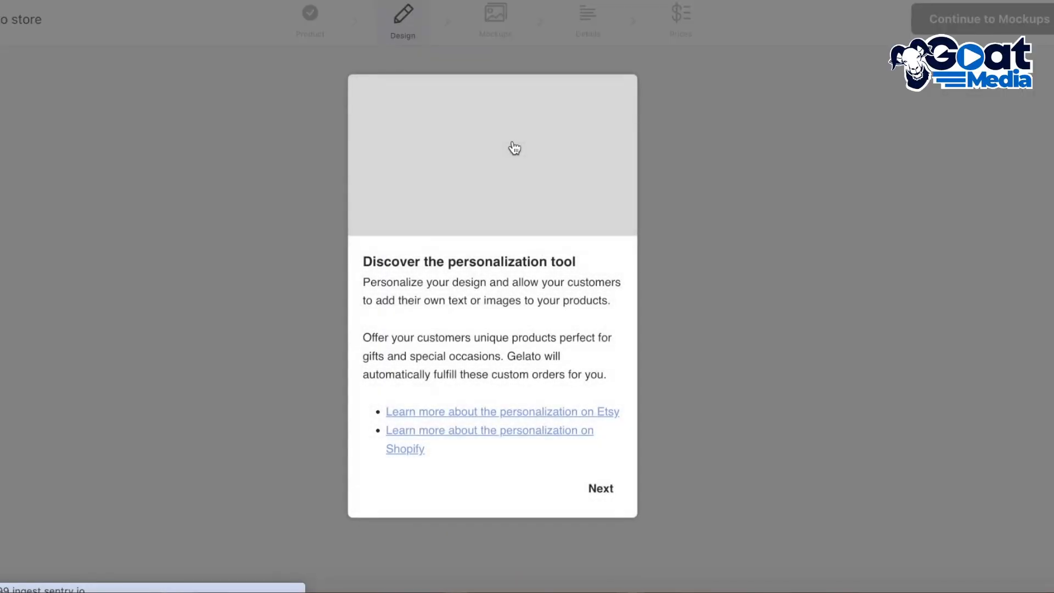
# - Page through the personalization tool introduction and close it to reach the T-shirt design editor
pyautogui.click(607, 488)
pyautogui.click(607, 500)
pyautogui.click(605, 500)
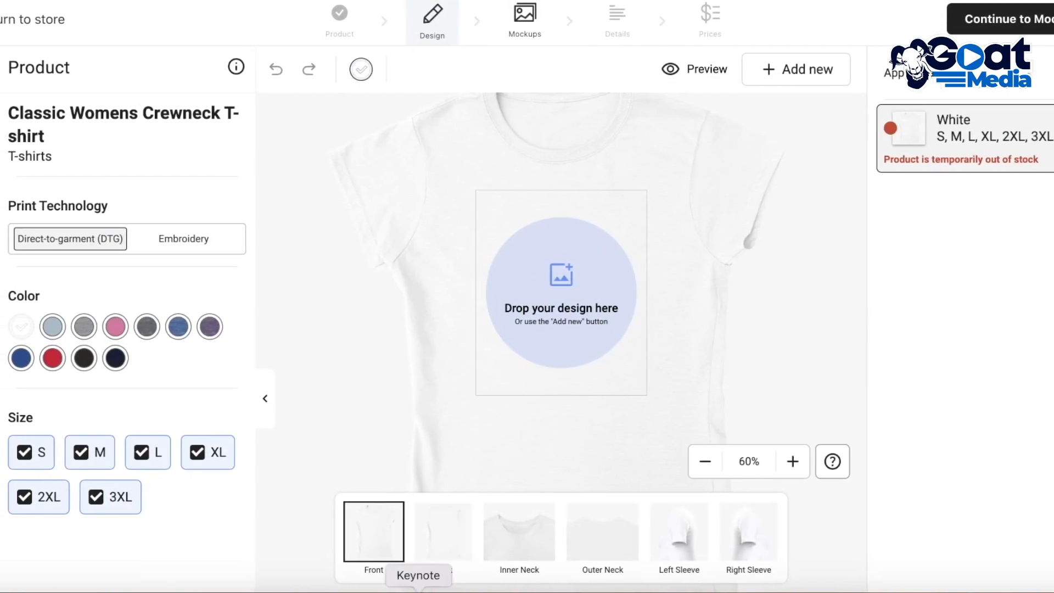
# - Look over the back, inner neck, outer neck and both sleeve print areas of the Classic Womens Crewneck T-shirt, and return to the front
pyautogui.click(405, 536)
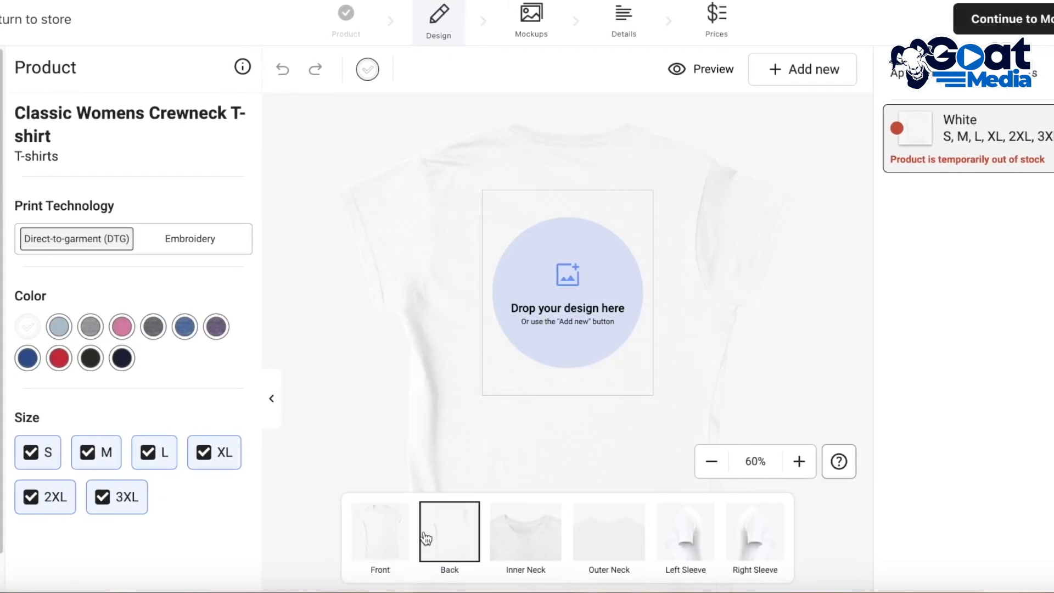
pyautogui.click(544, 558)
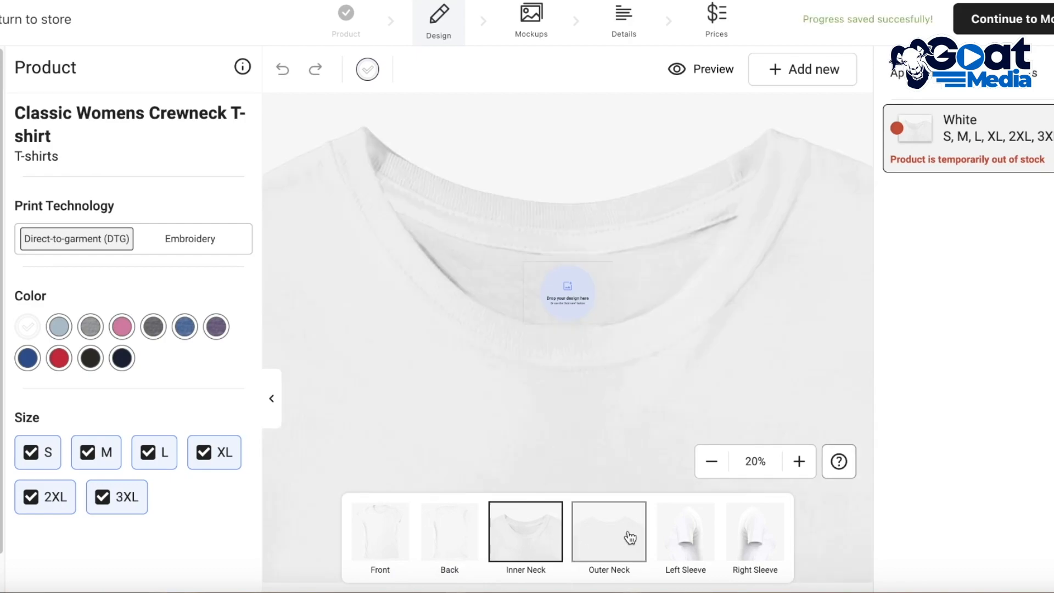
pyautogui.click(630, 537)
pyautogui.click(701, 540)
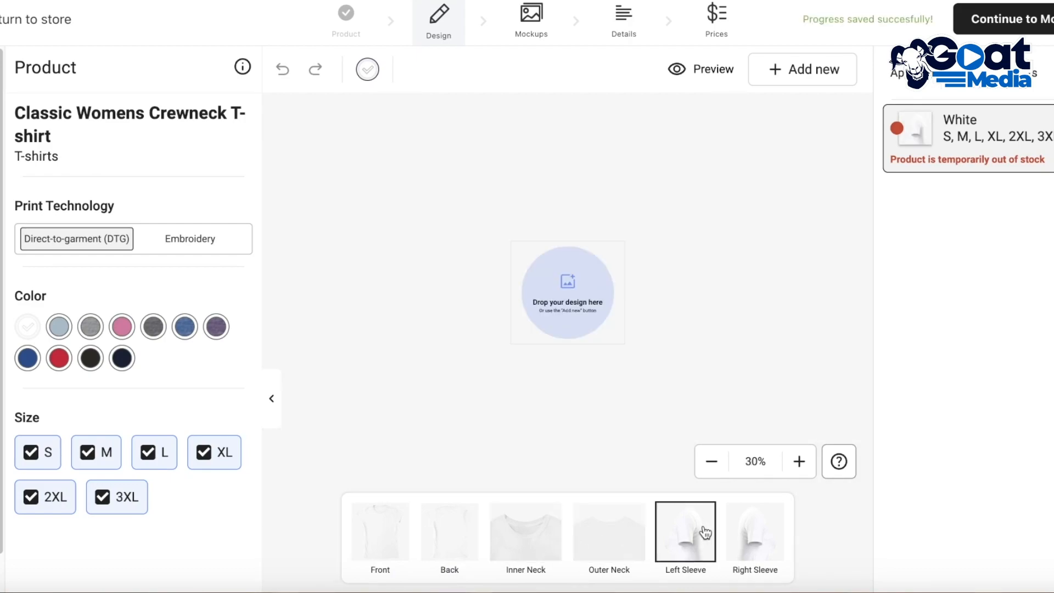
pyautogui.click(738, 526)
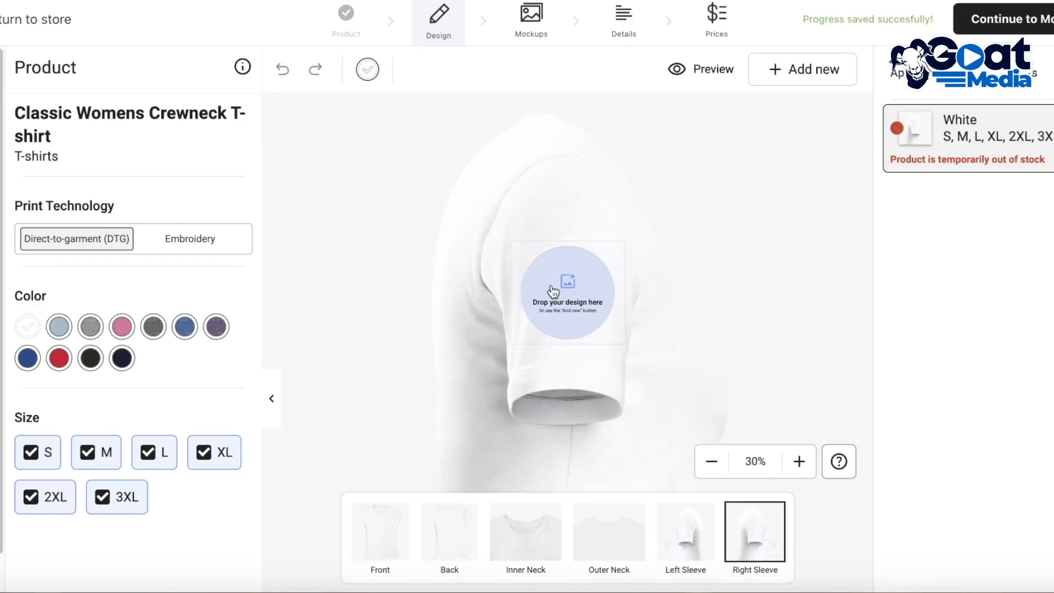
pyautogui.click(377, 540)
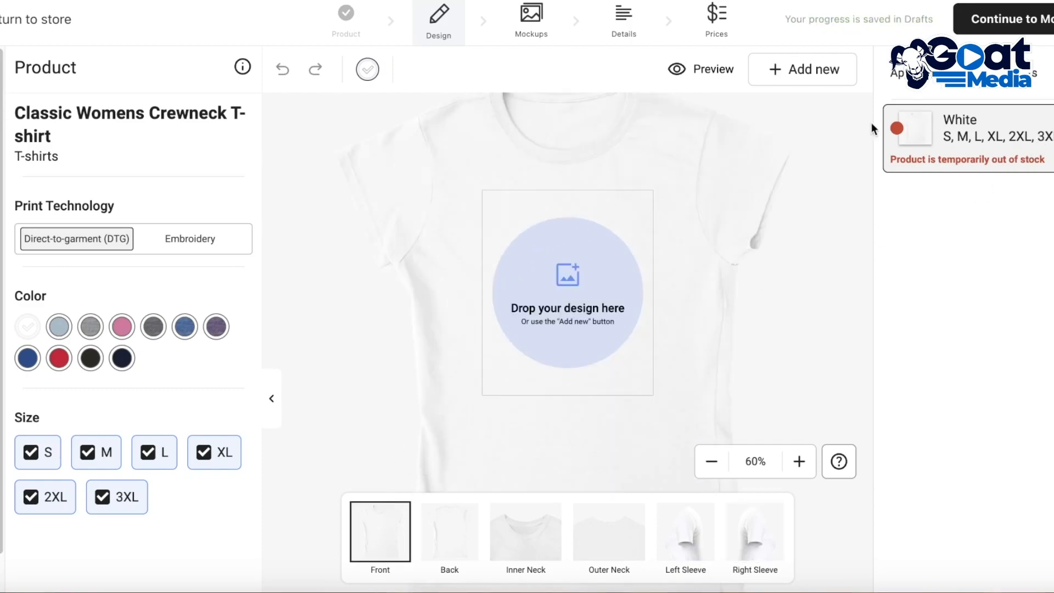
# - Quit the product designer, discarding the changes, and open the Premium category of Women's clothing in the product catalog
pyautogui.click(22, 19)
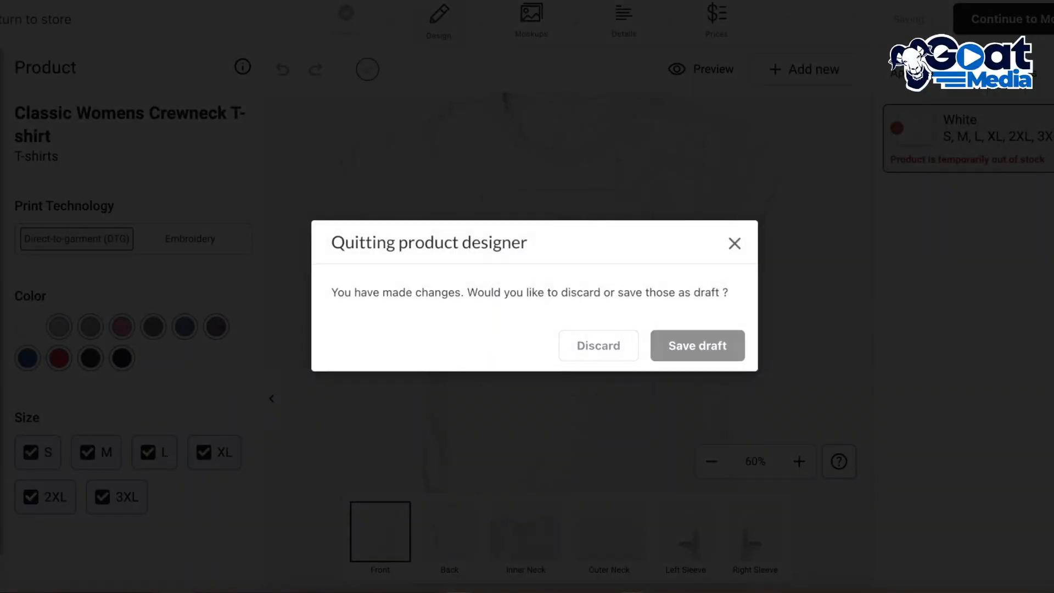
pyautogui.click(584, 348)
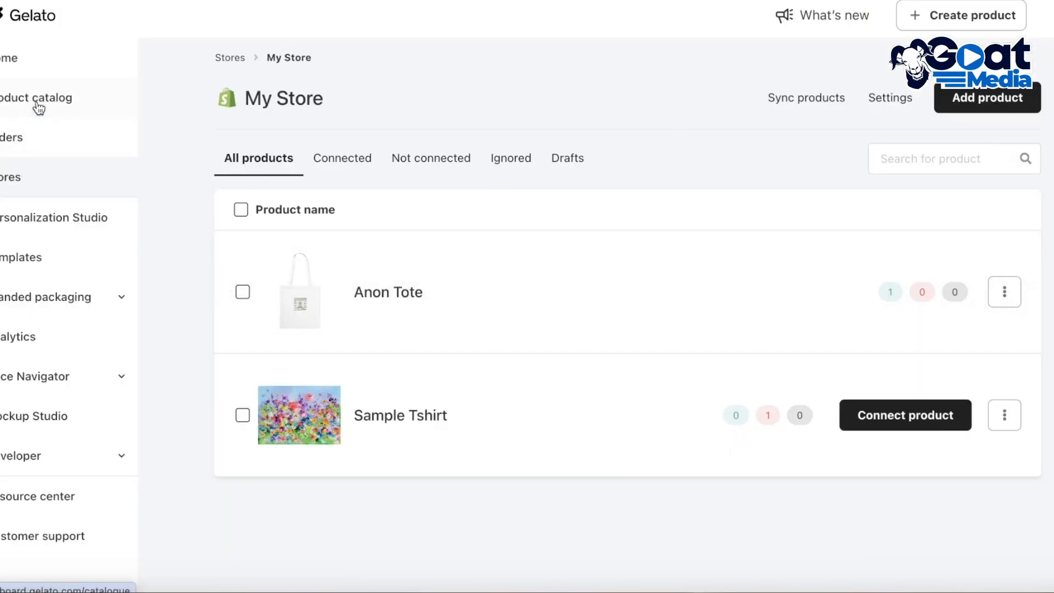
pyautogui.click(37, 99)
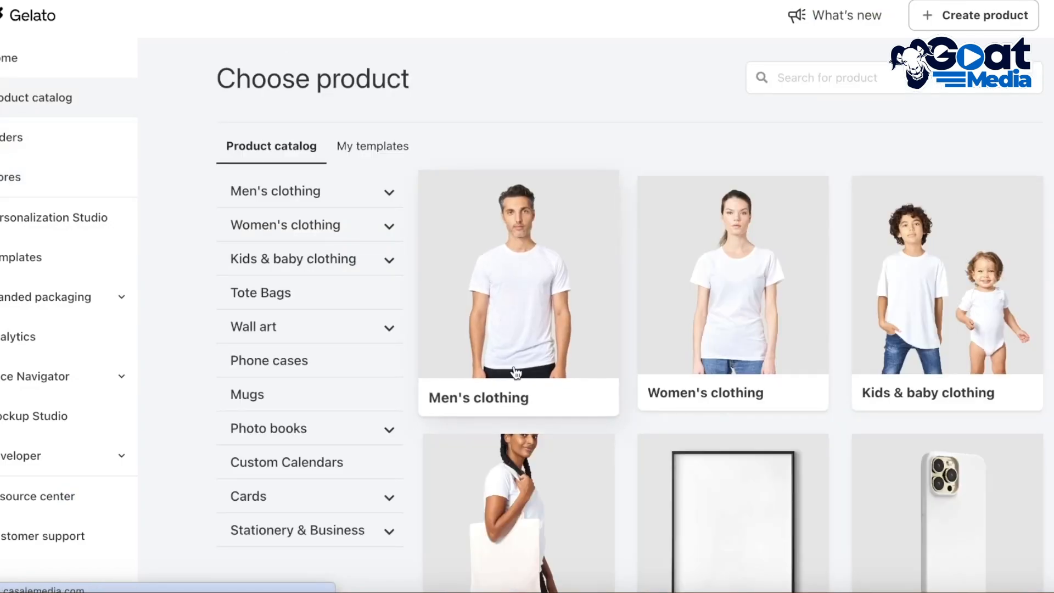
pyautogui.scroll(-1, 519, 285)
pyautogui.click(712, 276)
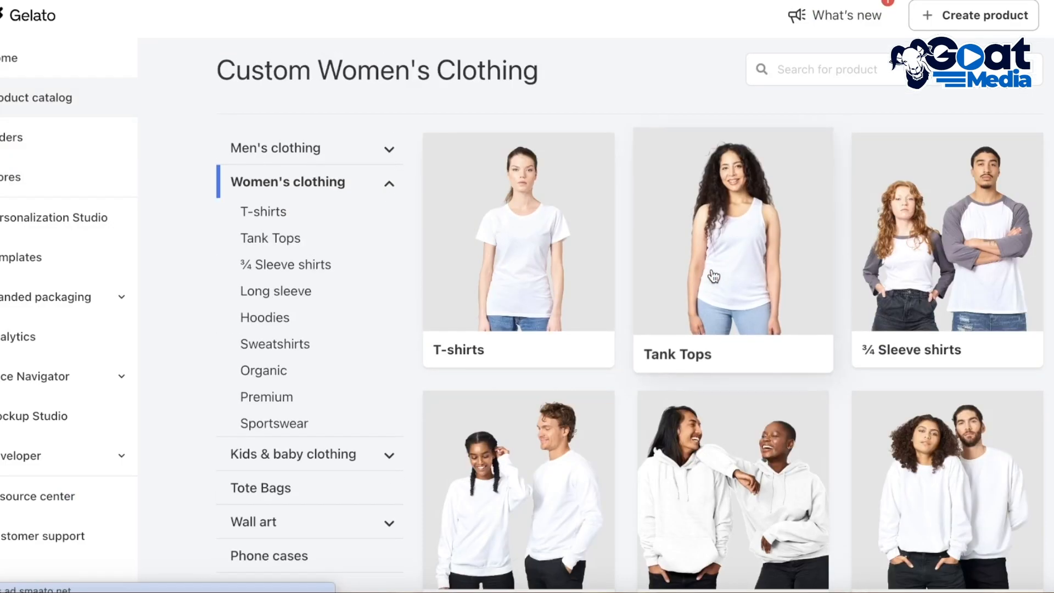
pyautogui.scroll(-5, 712, 274)
pyautogui.click(738, 313)
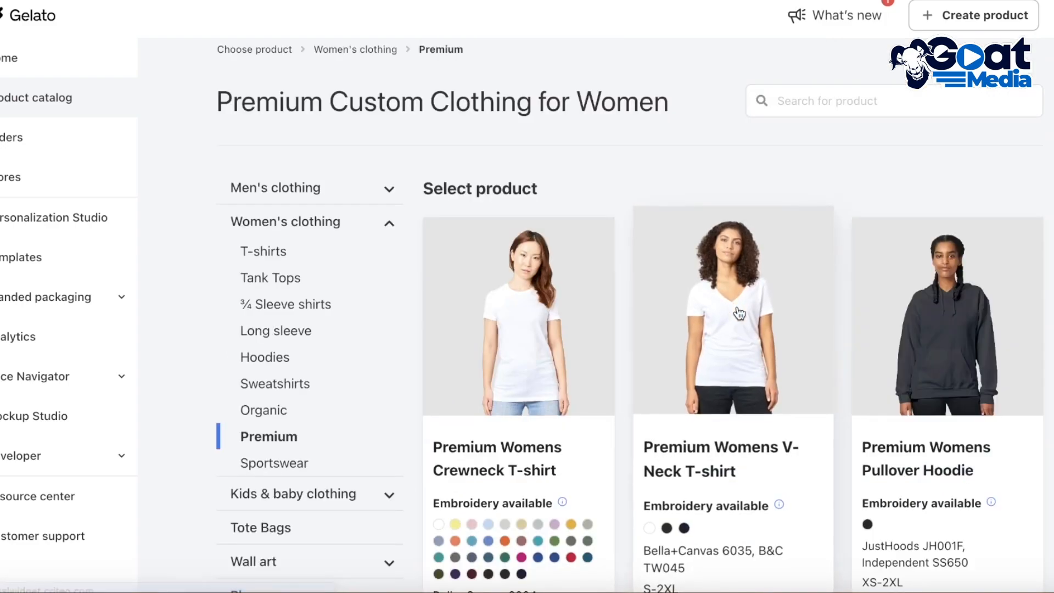
# - Choose the Premium Womens Crewneck T-shirt and start designing it
pyautogui.click(536, 295)
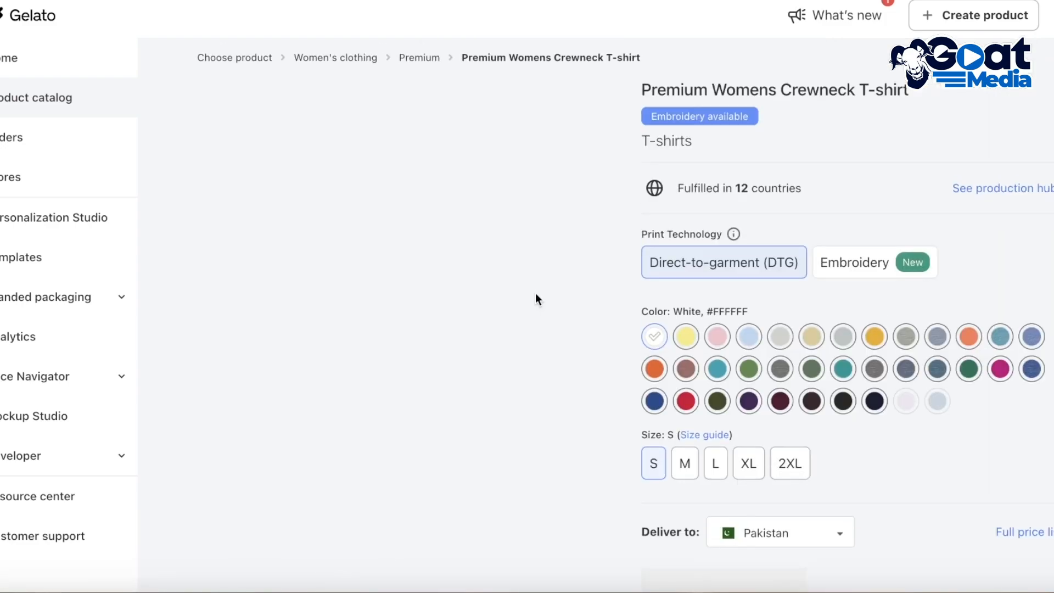
pyautogui.scroll(-5, 555, 254)
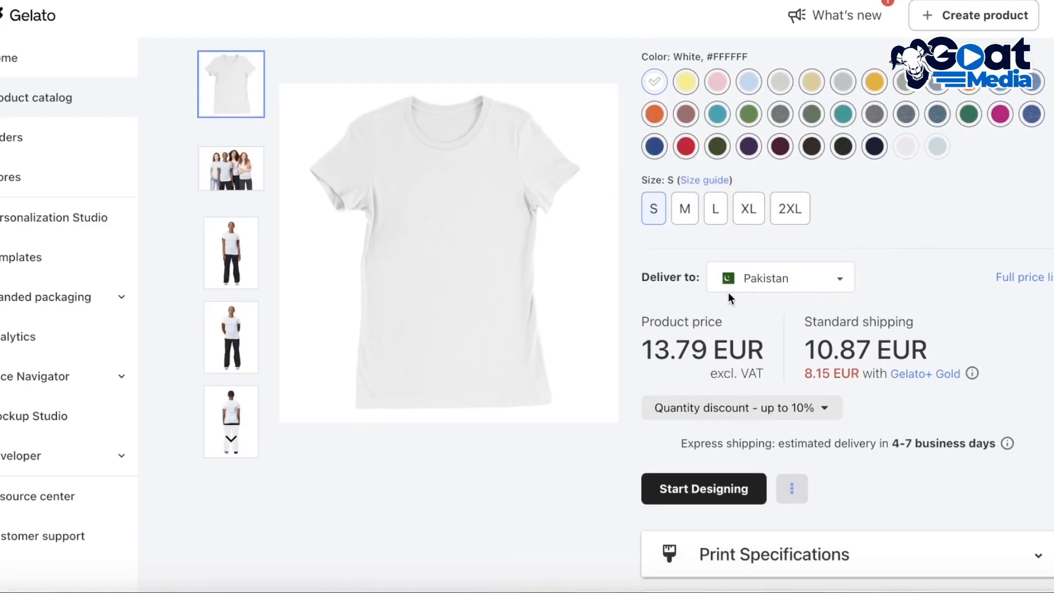
pyautogui.click(723, 500)
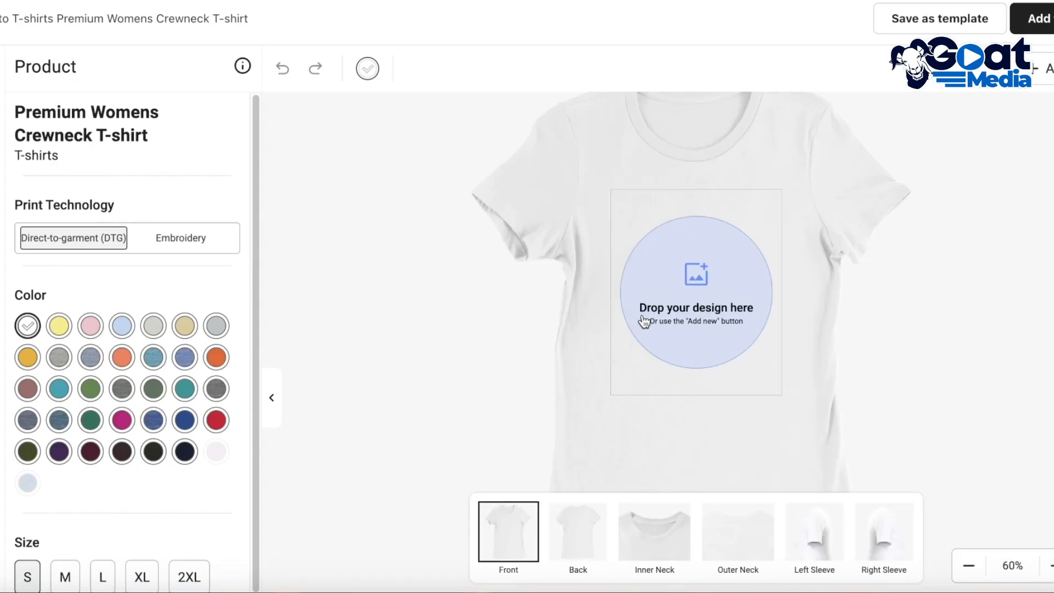
# - Go through the premium shirt's back, neck and sleeve print areas and return to the front area
pyautogui.click(582, 528)
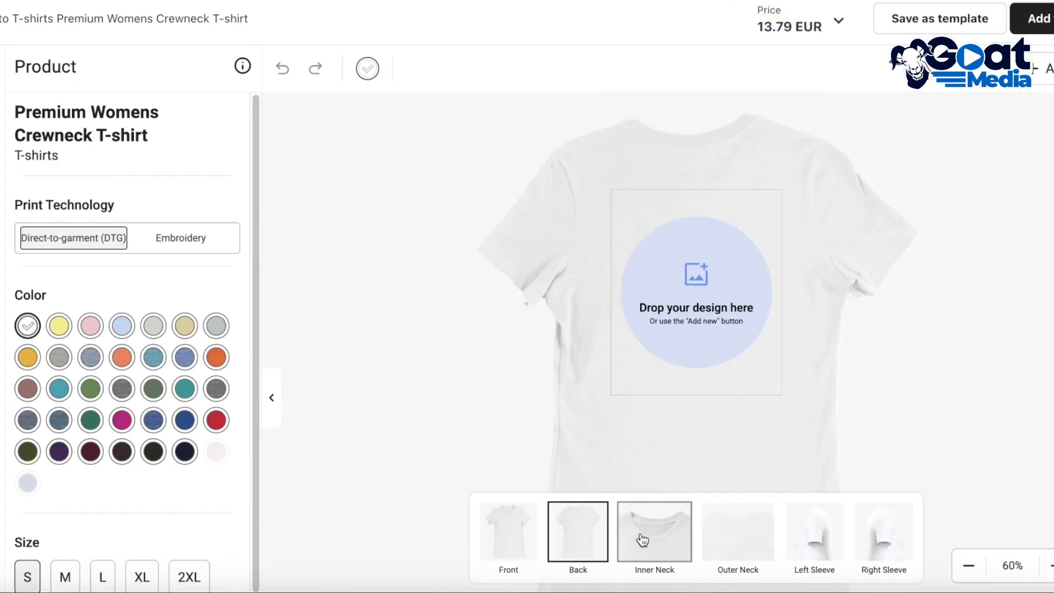
pyautogui.click(642, 541)
pyautogui.click(714, 535)
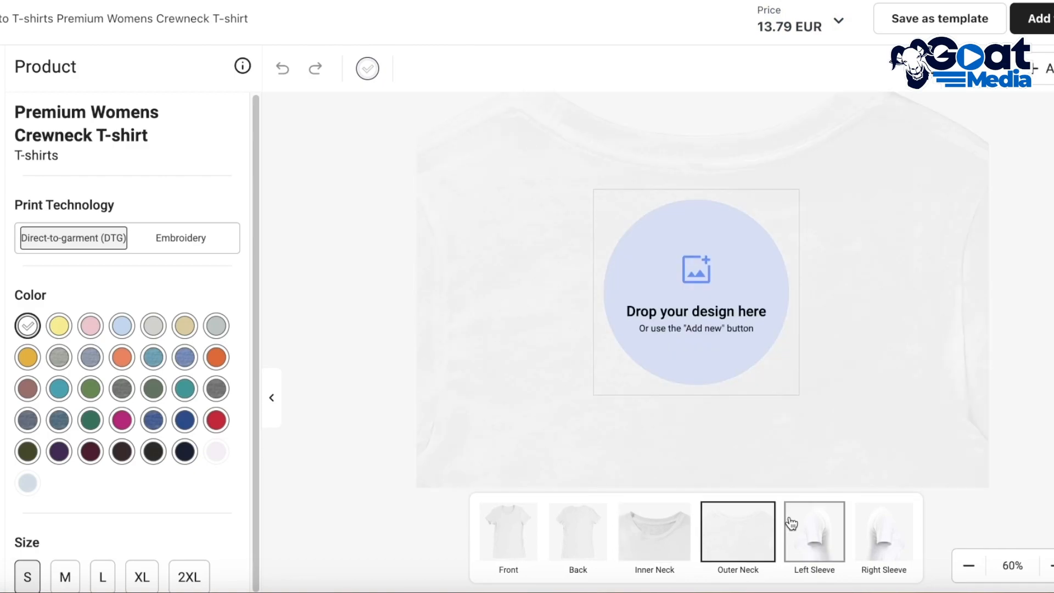
pyautogui.click(791, 522)
pyautogui.click(872, 534)
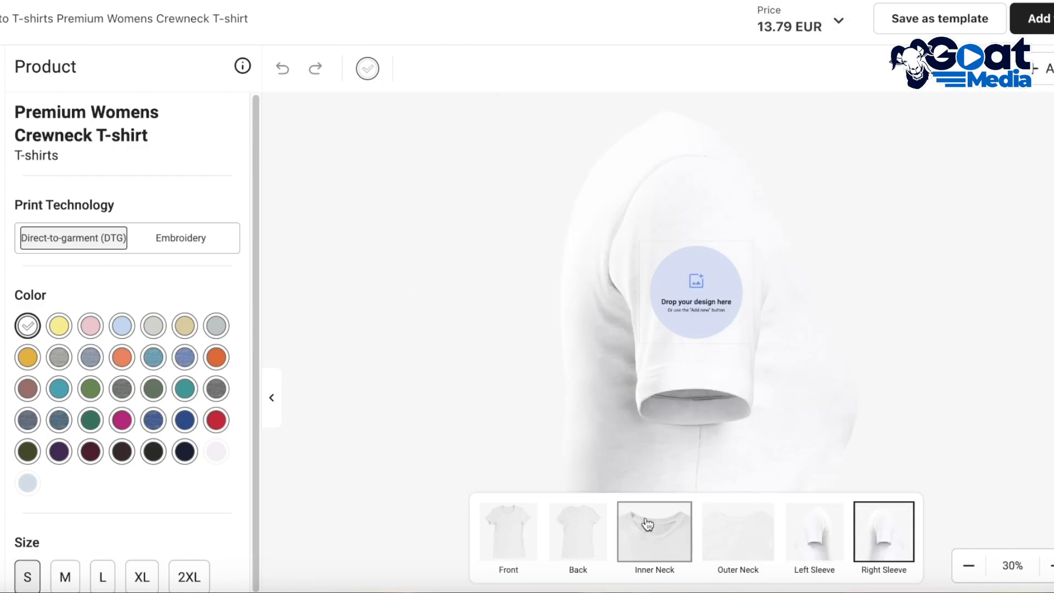
pyautogui.click(519, 519)
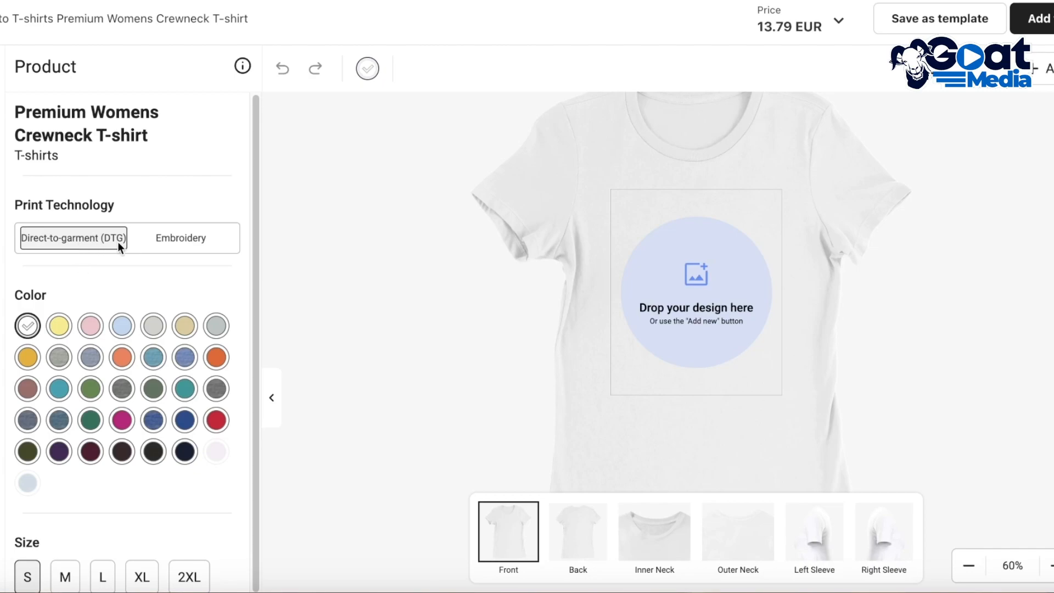
# - Try Embroidery before returning to Direct-to-garment (DTG) printing, and preview the shirt in Black, Navy and a heathered teal
pyautogui.click(158, 238)
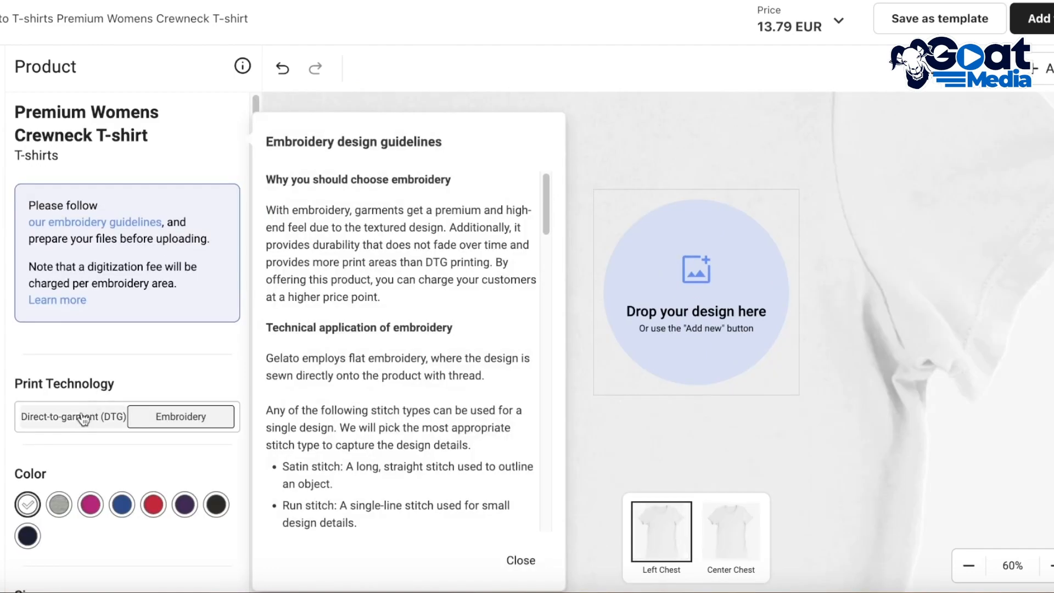
pyautogui.click(77, 417)
pyautogui.scroll(-3, 87, 420)
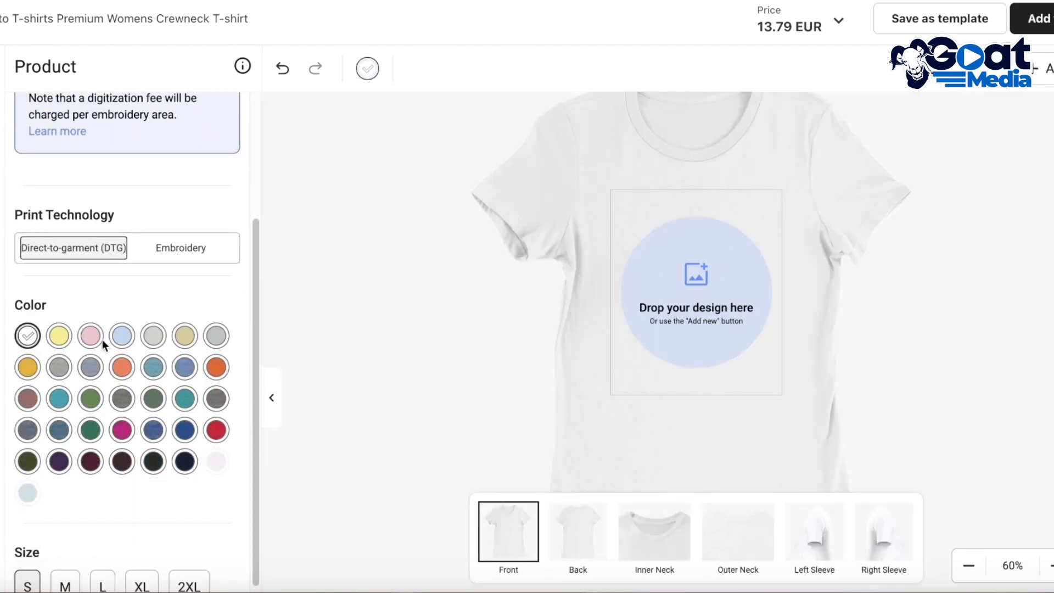
pyautogui.click(162, 464)
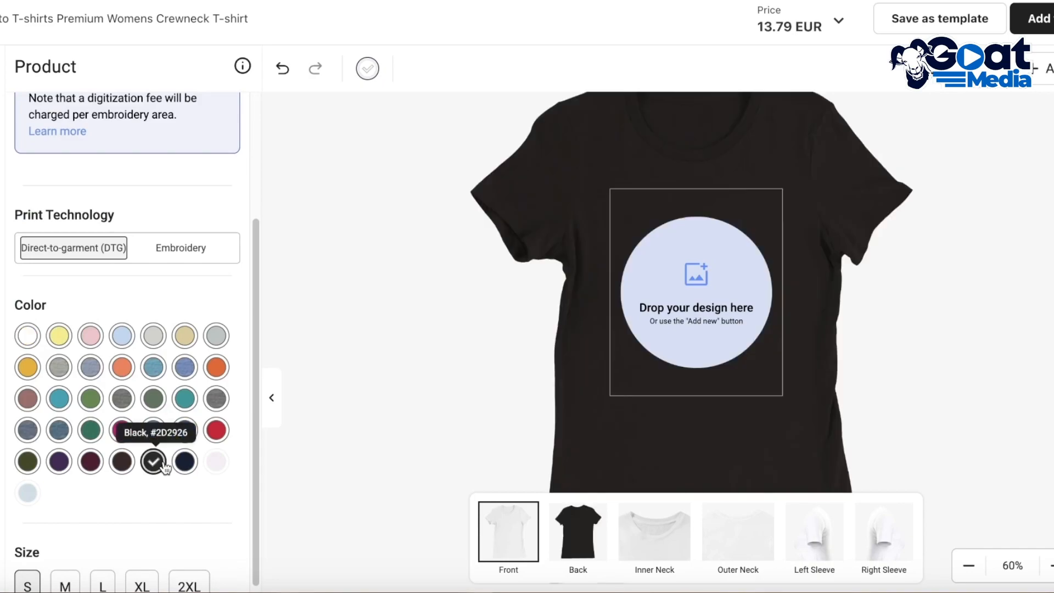
pyautogui.click(185, 462)
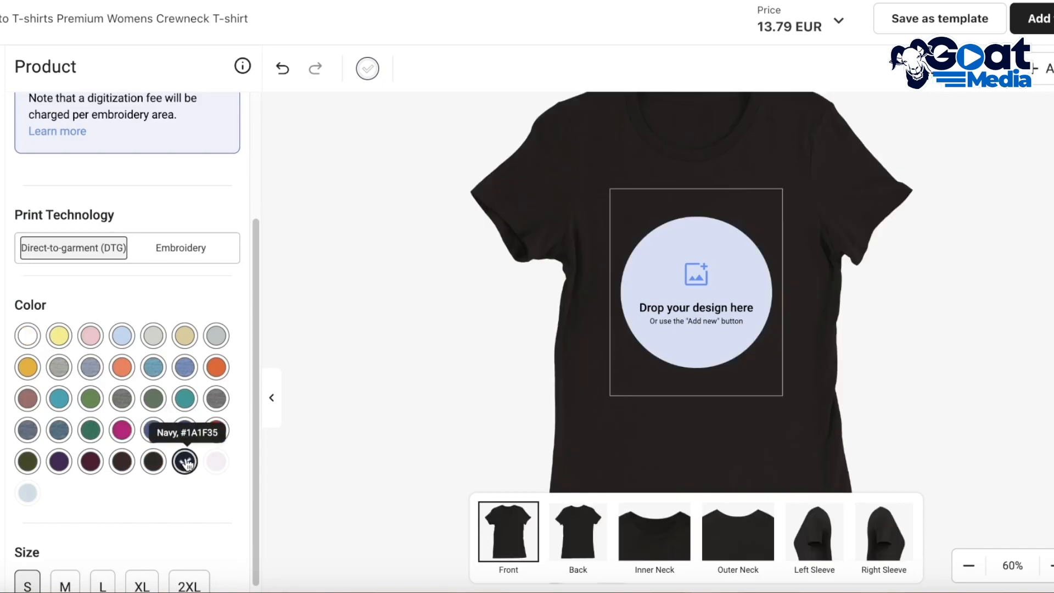
pyautogui.click(55, 432)
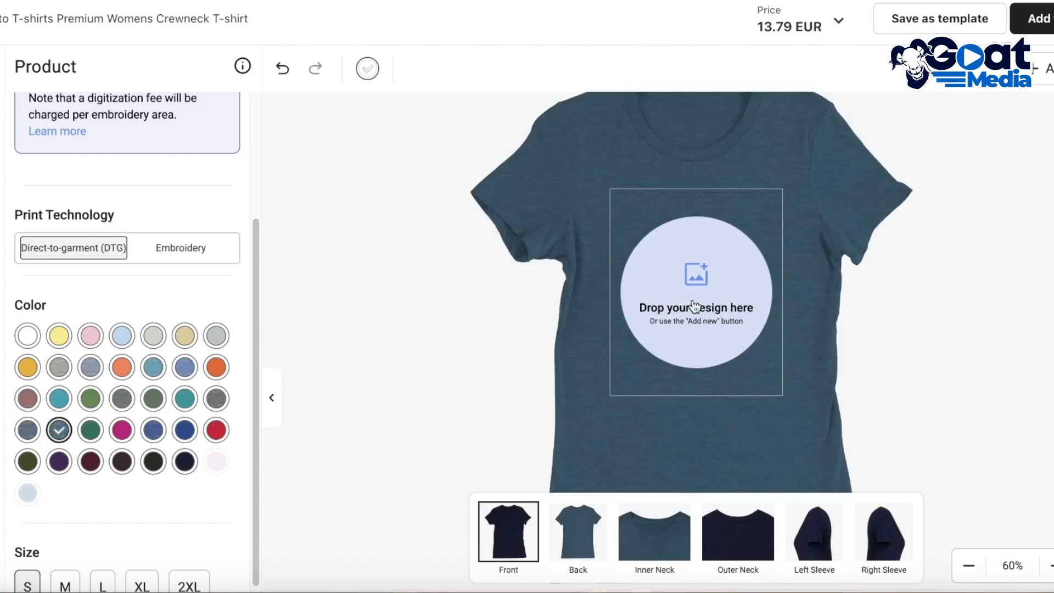
# - Start adding a design file from My Device to the front of the shirt
pyautogui.click(692, 306)
pyautogui.click(155, 273)
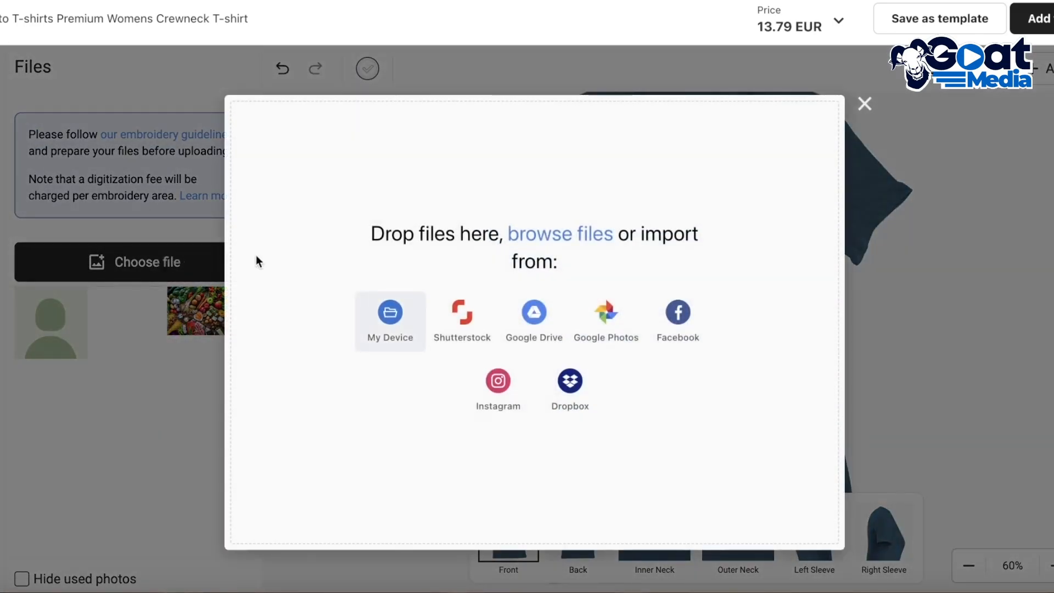
pyautogui.click(385, 313)
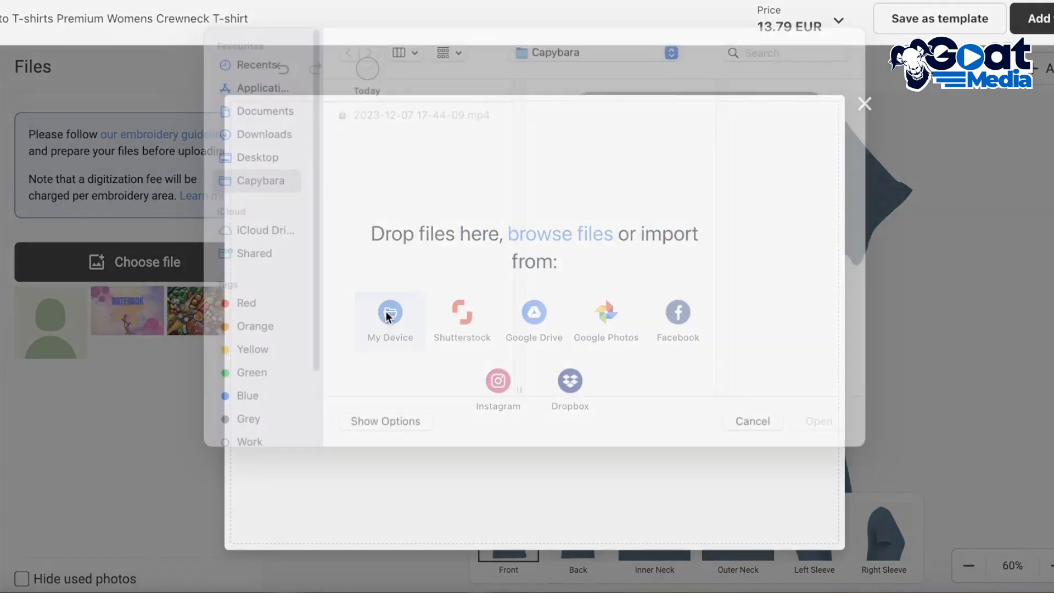
# - Look through the image files in the Desktop and Capybara folders for a design
pyautogui.click(262, 180)
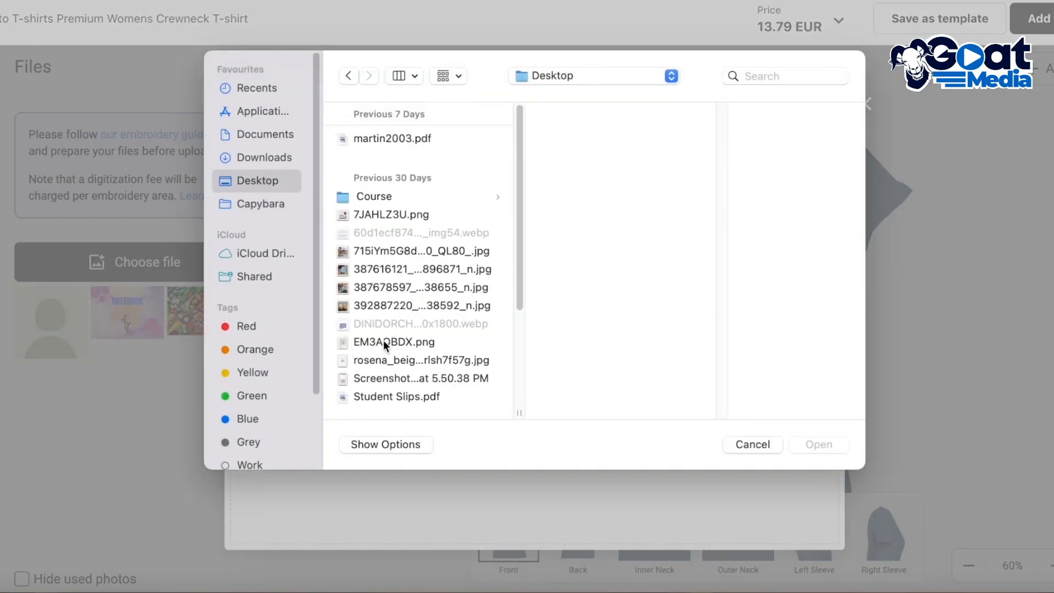
pyautogui.click(377, 360)
pyautogui.click(381, 251)
pyautogui.click(382, 214)
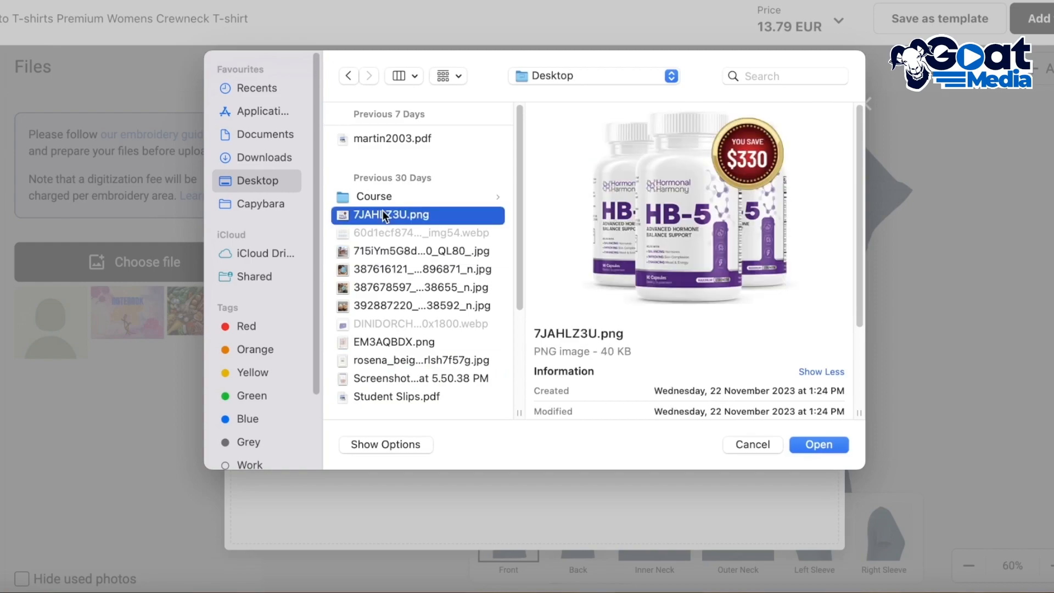
pyautogui.click(272, 202)
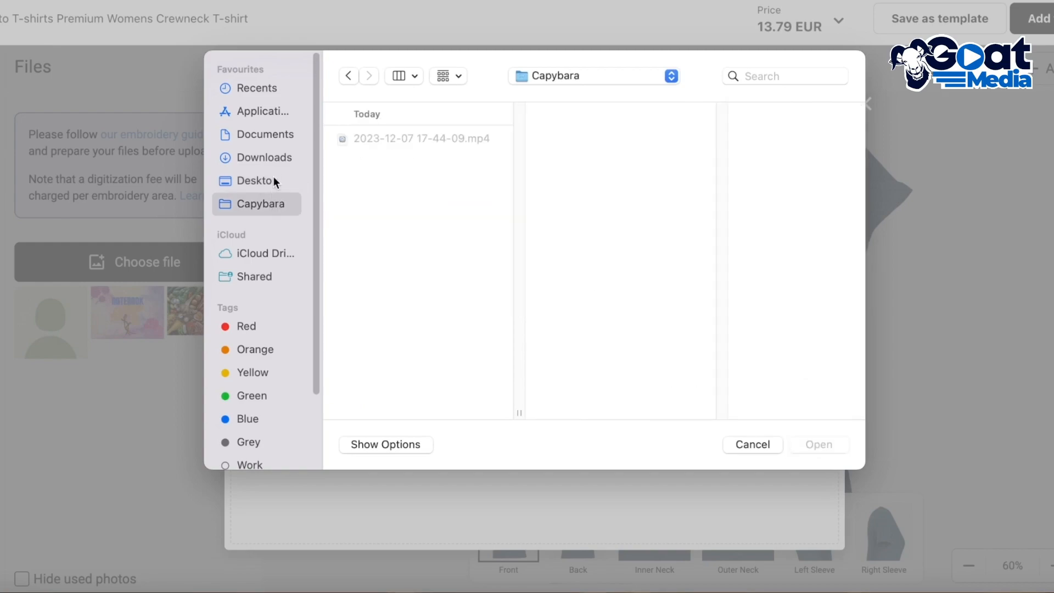
# - Upload "Red Retro Hippie y2k Minimalist Curved Text Fashion Business Logo (1).png" from the Downloads folder as the front design
pyautogui.click(274, 163)
pyautogui.scroll(-5, 449, 210)
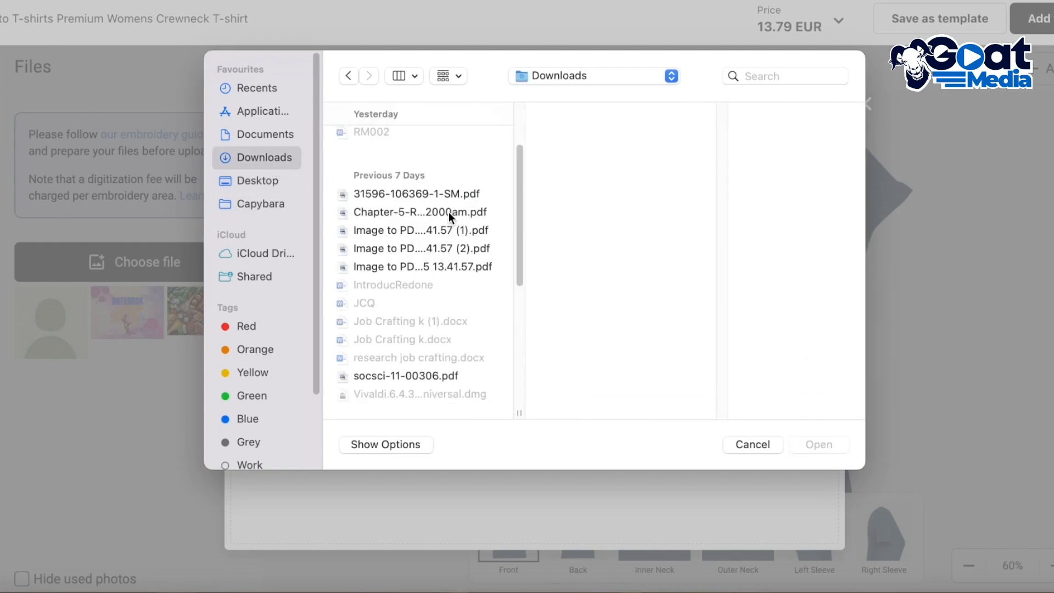
pyautogui.scroll(-3, 449, 211)
pyautogui.click(407, 346)
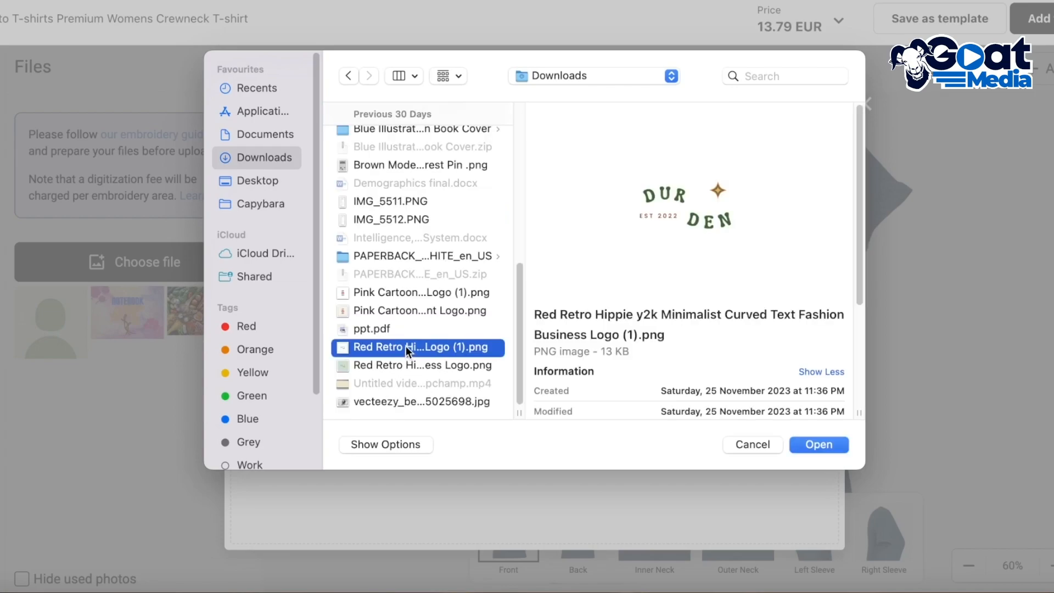
pyautogui.click(376, 309)
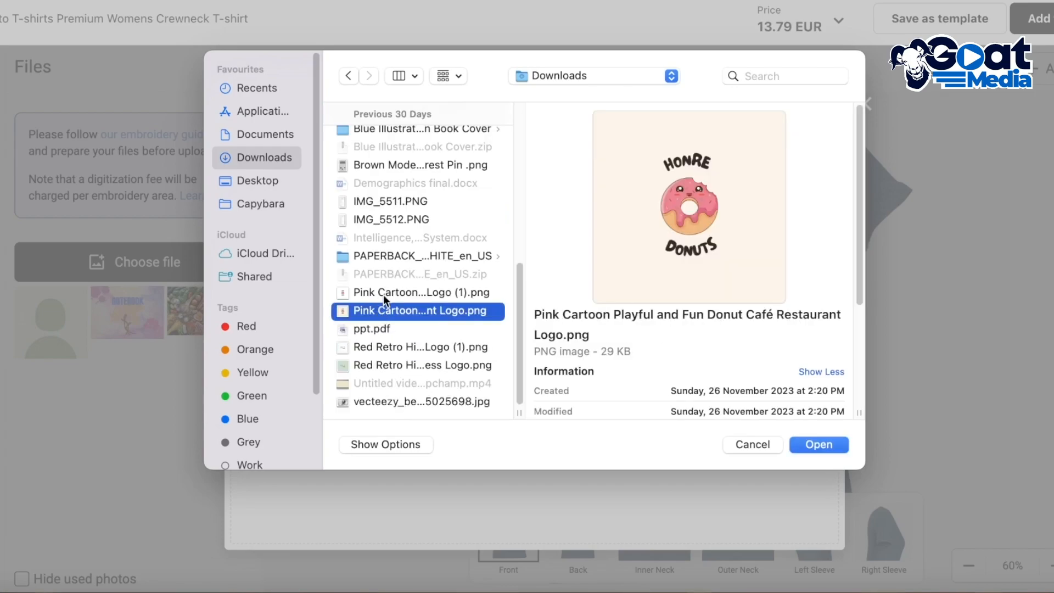
pyautogui.click(383, 294)
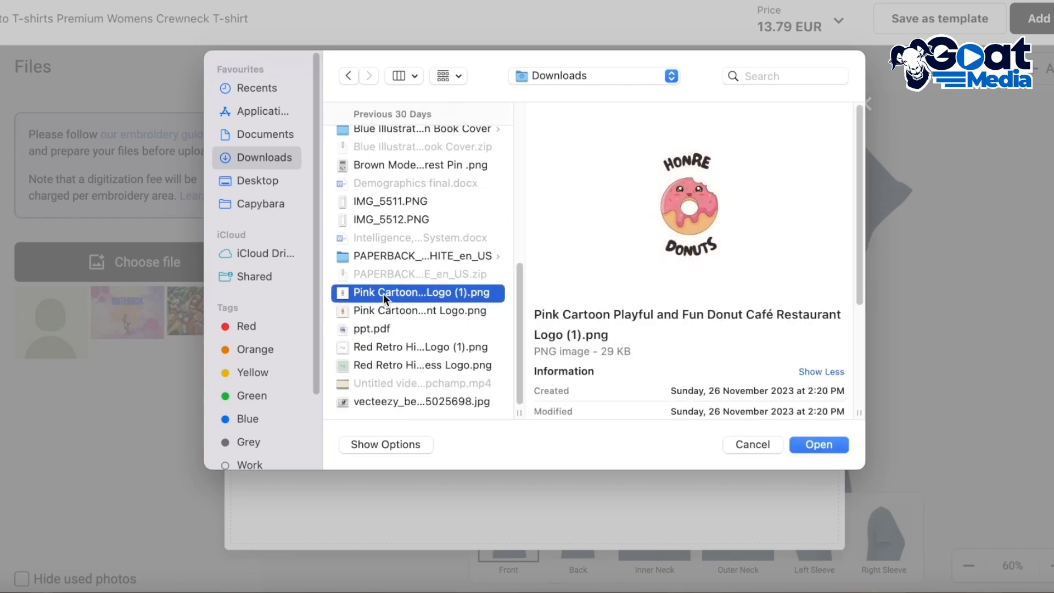
pyautogui.click(391, 347)
pyautogui.click(814, 445)
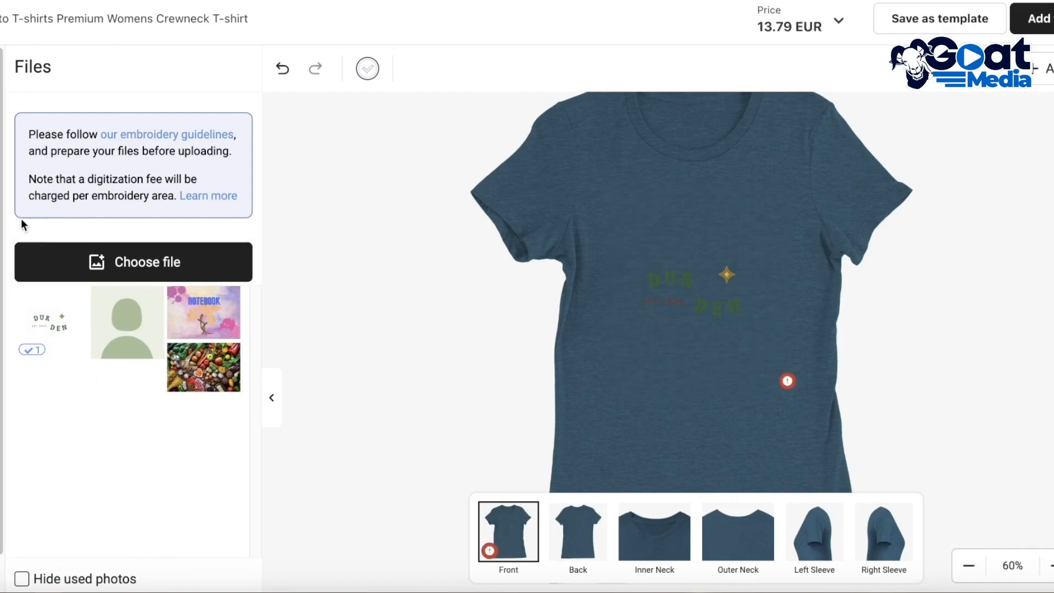
# - Preview the logo on the white shirt and set the shirt color to light pink
pyautogui.scroll(-3, 23, 321)
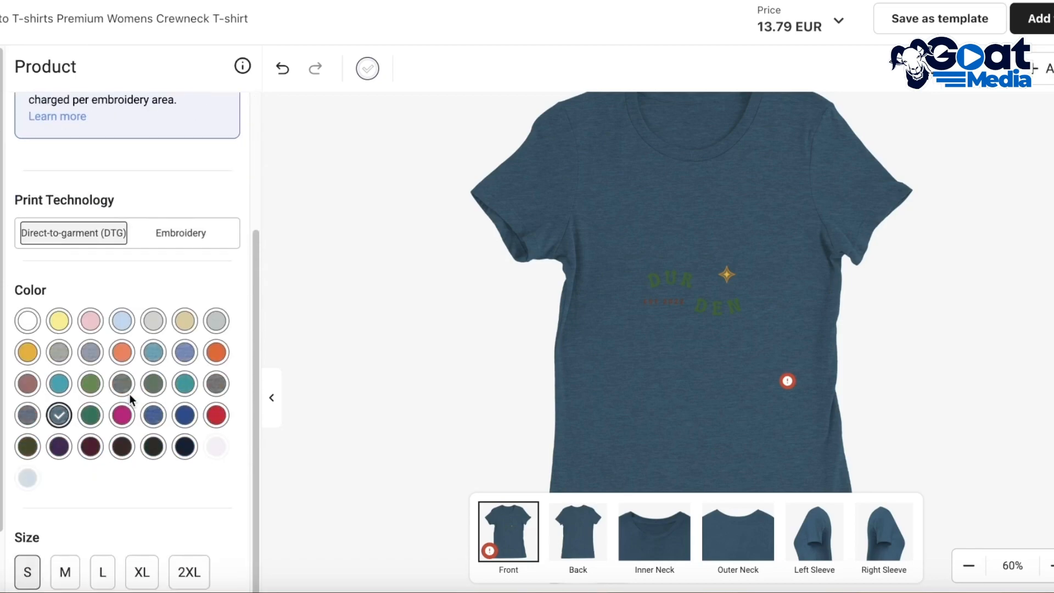
pyautogui.click(24, 321)
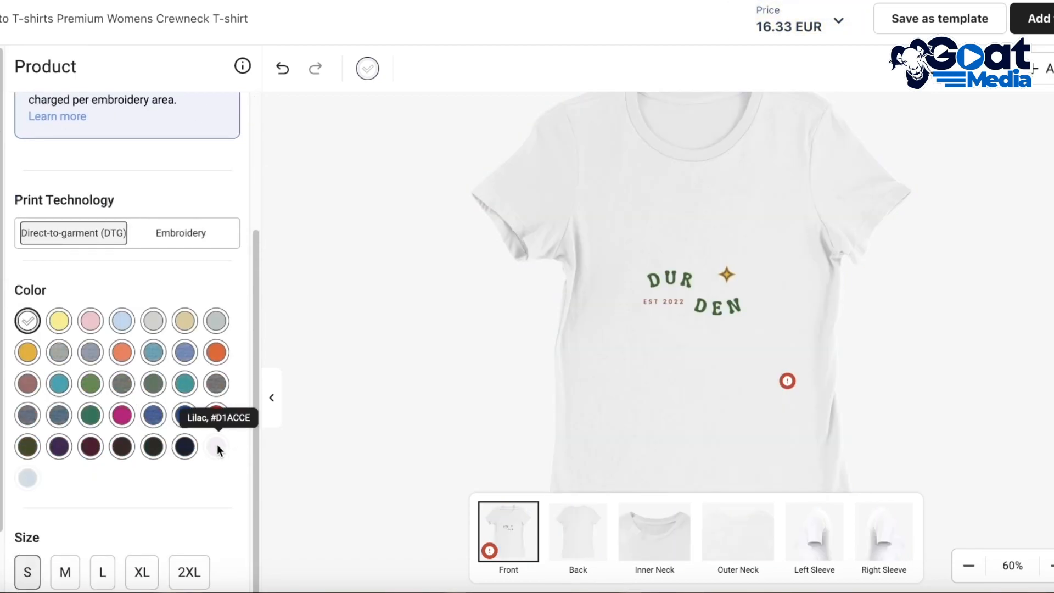
pyautogui.click(90, 322)
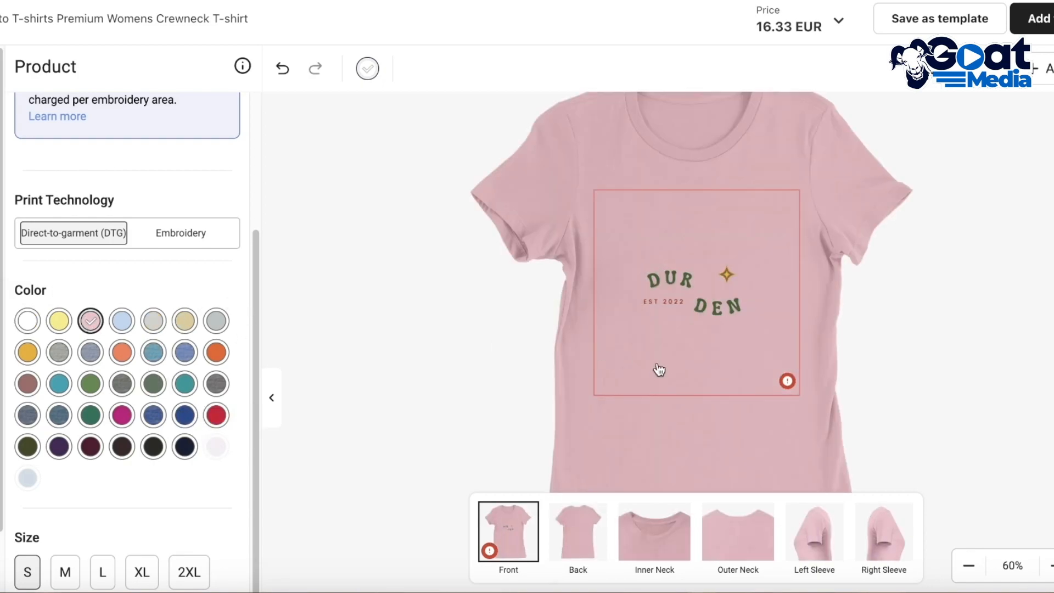
# - Shrink the logo to a small chest print and move it to the upper chest on the wearer's left side
pyautogui.click(760, 381)
pyautogui.moveTo(796, 391); pyautogui.dragTo(722, 245)
pyautogui.click(700, 268)
pyautogui.click(738, 227)
pyautogui.click(656, 252)
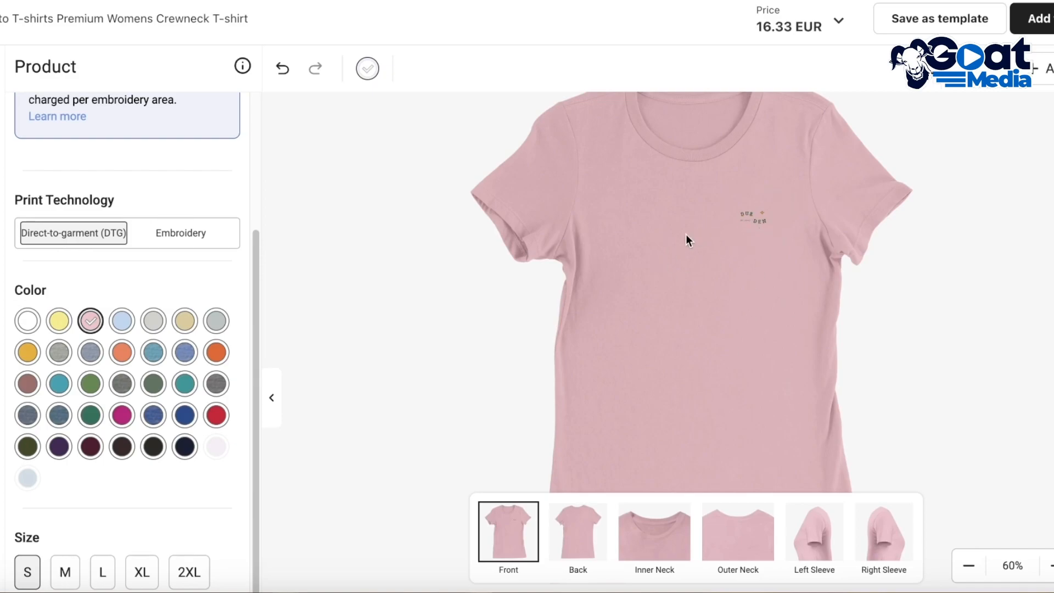
# - Check the back and inner neck print areas and return to the front of the shirt
pyautogui.click(599, 552)
pyautogui.click(646, 543)
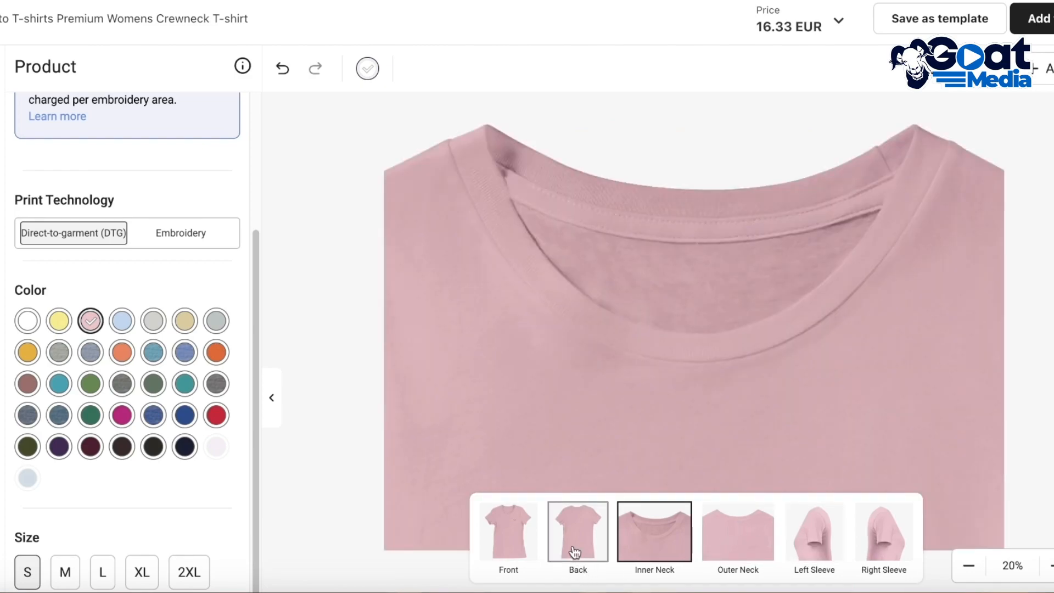
pyautogui.click(536, 533)
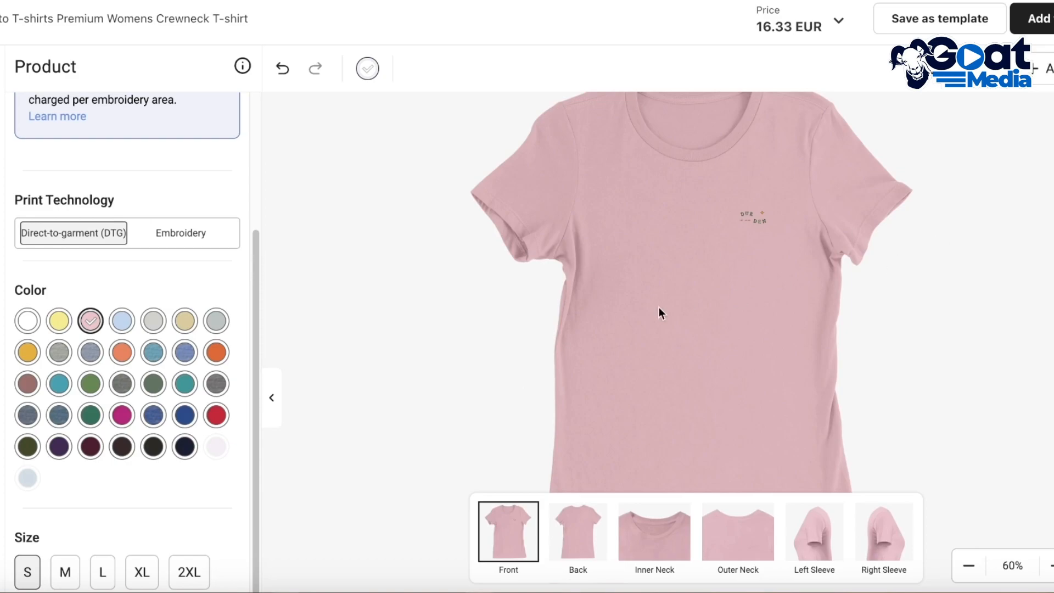
# - Try the shirt sizes M, L and XL and set the size back to S
pyautogui.click(63, 572)
pyautogui.click(103, 571)
pyautogui.click(142, 572)
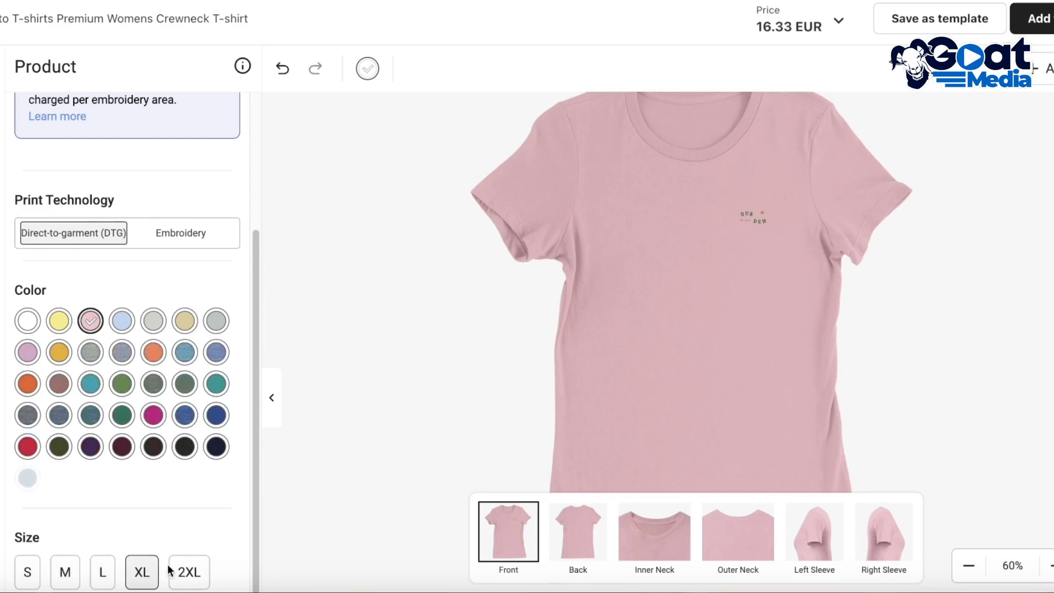
pyautogui.click(28, 576)
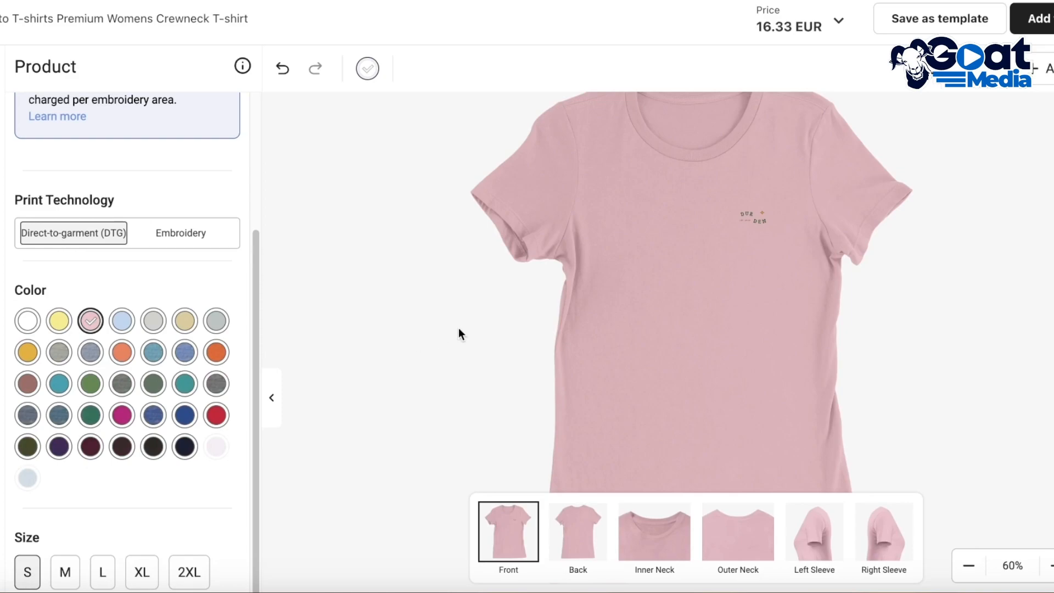
# - Check the design's layers and files, and add the text "YOLO" to the shirt front
pyautogui.click(1, 187)
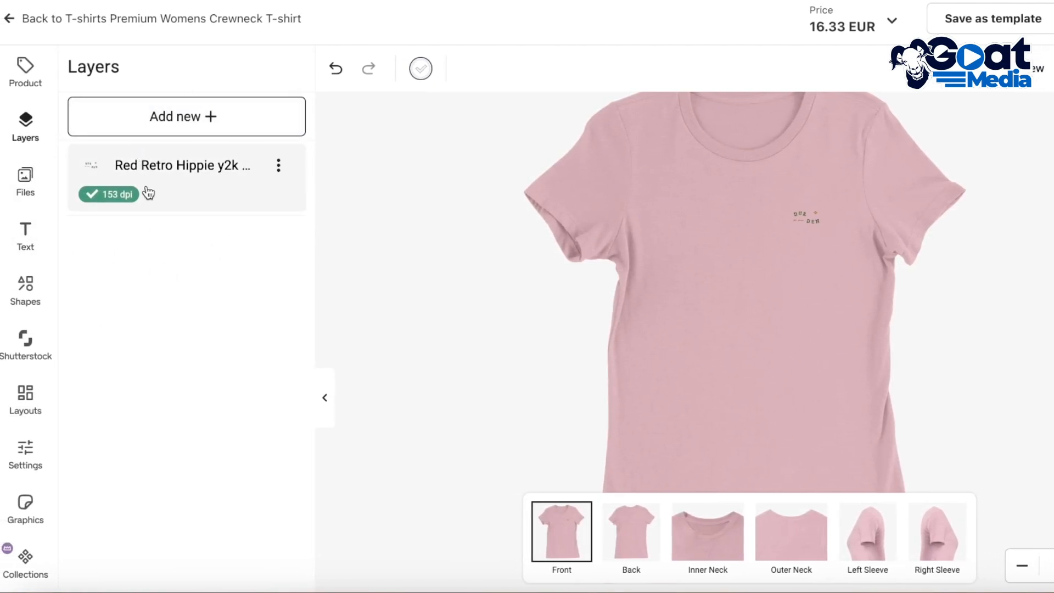
pyautogui.click(17, 190)
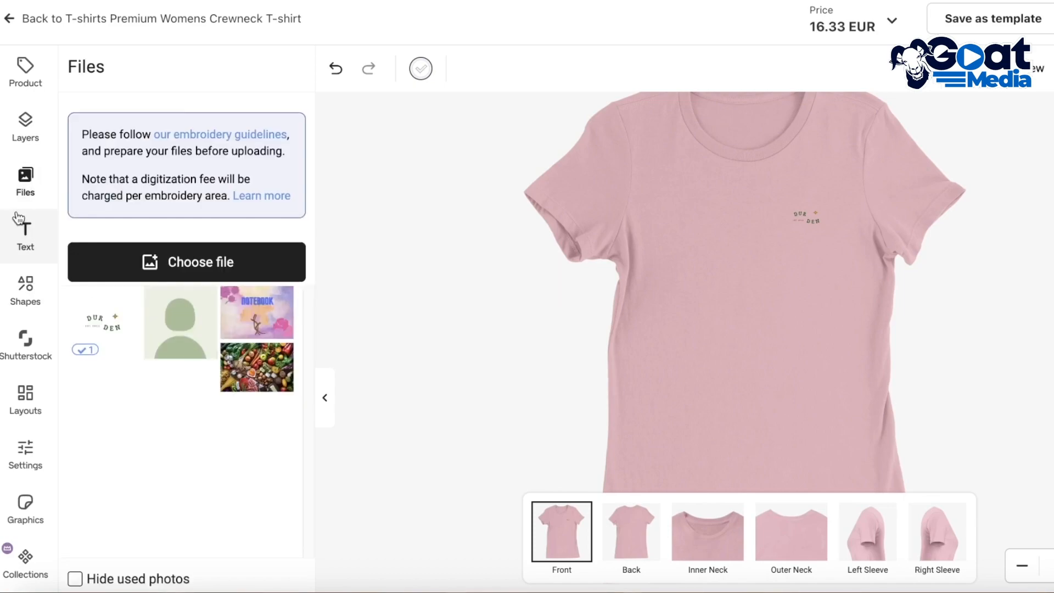
pyautogui.click(16, 219)
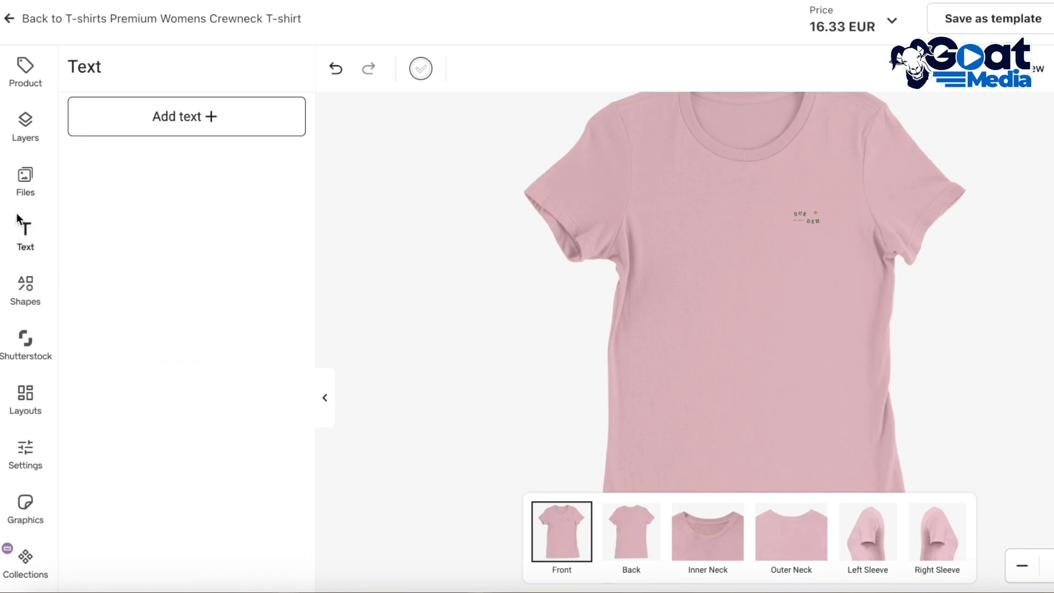
pyautogui.click(213, 119)
pyautogui.tripleClick(757, 293)
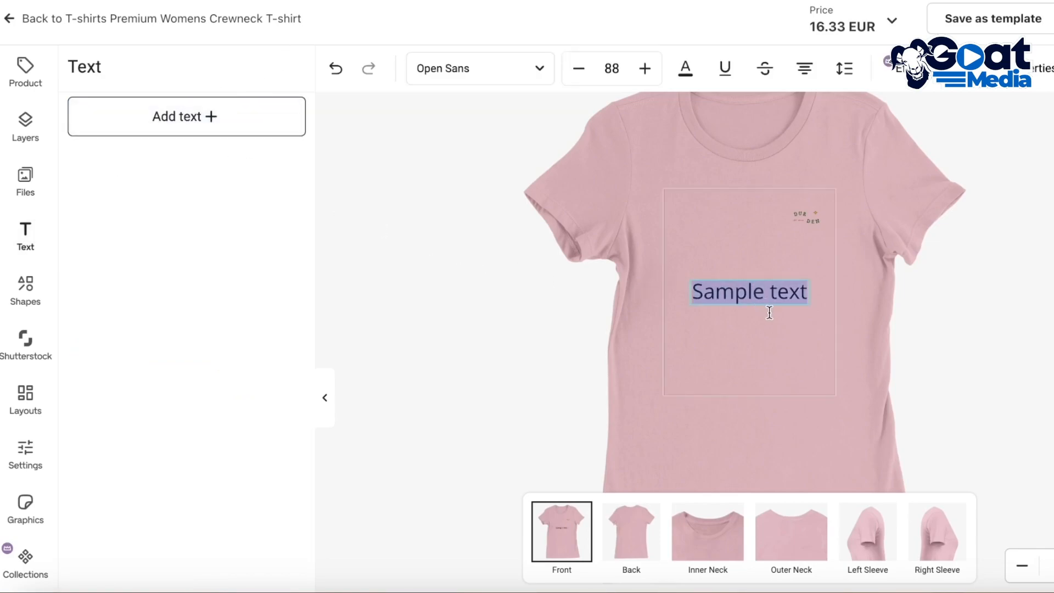
pyautogui.write('YOLO')
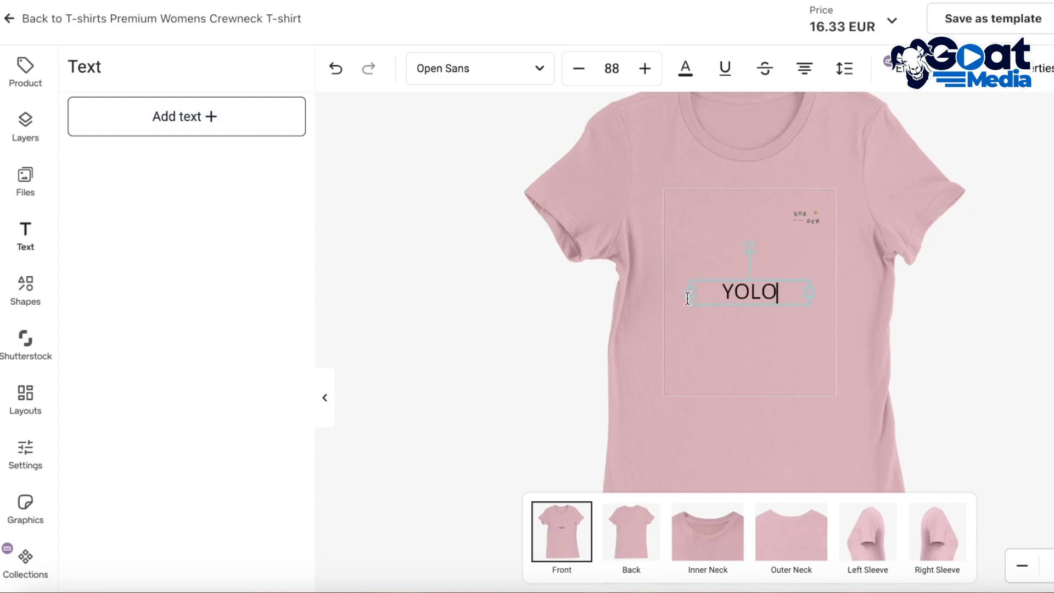
# - Try the Oswald font on the YOLO text and set its font to Noto Sans KR
pyautogui.click(745, 236)
pyautogui.click(756, 309)
pyautogui.click(970, 69)
pyautogui.click(911, 69)
pyautogui.click(511, 82)
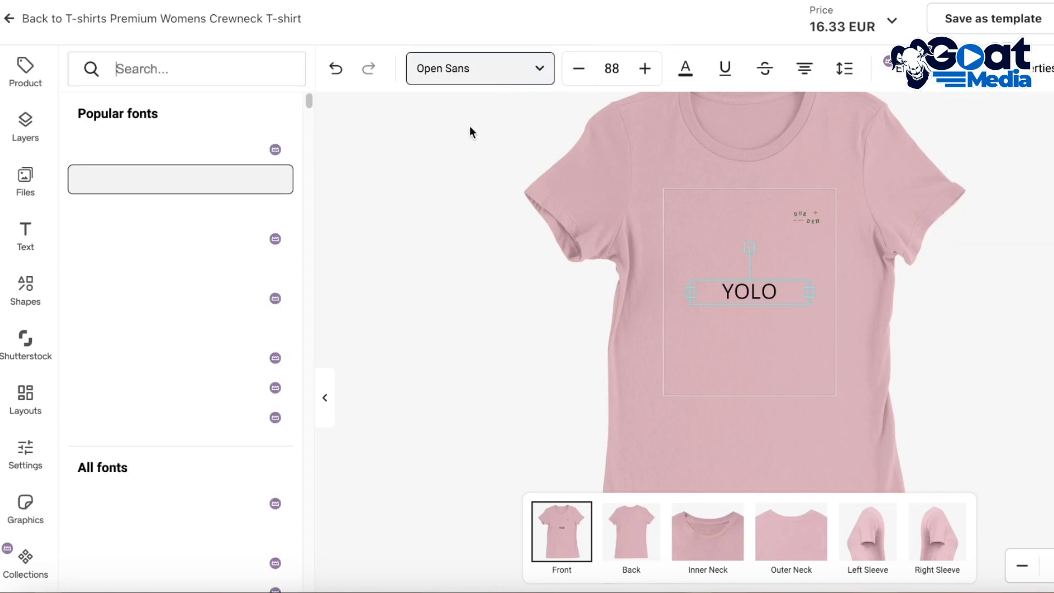
pyautogui.click(200, 272)
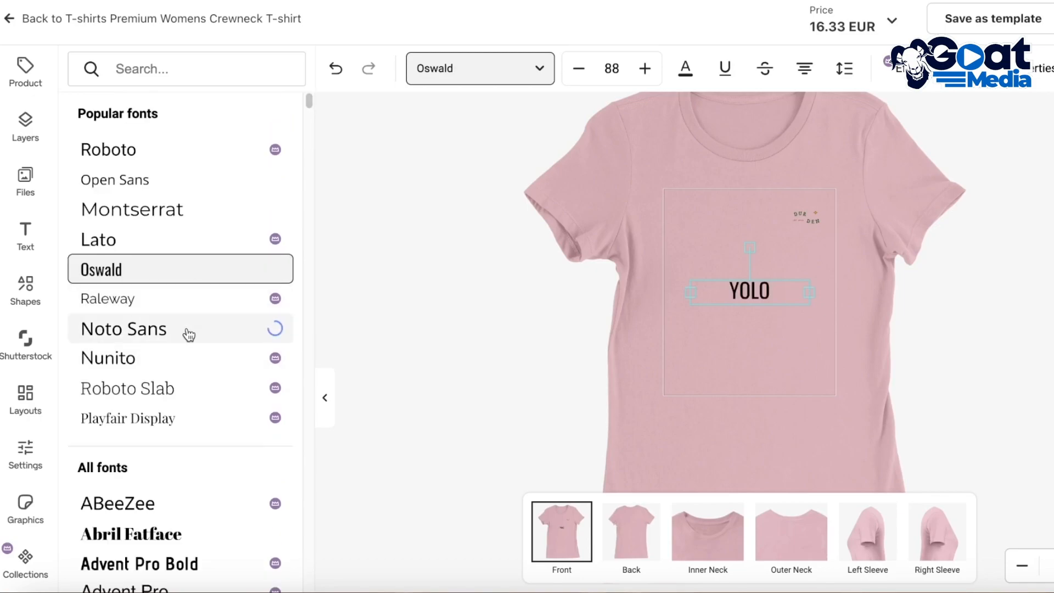
pyautogui.scroll(-20, 192, 340)
pyautogui.scroll(-20, 261, 412)
pyautogui.click(183, 402)
pyautogui.click(206, 181)
pyautogui.click(207, 216)
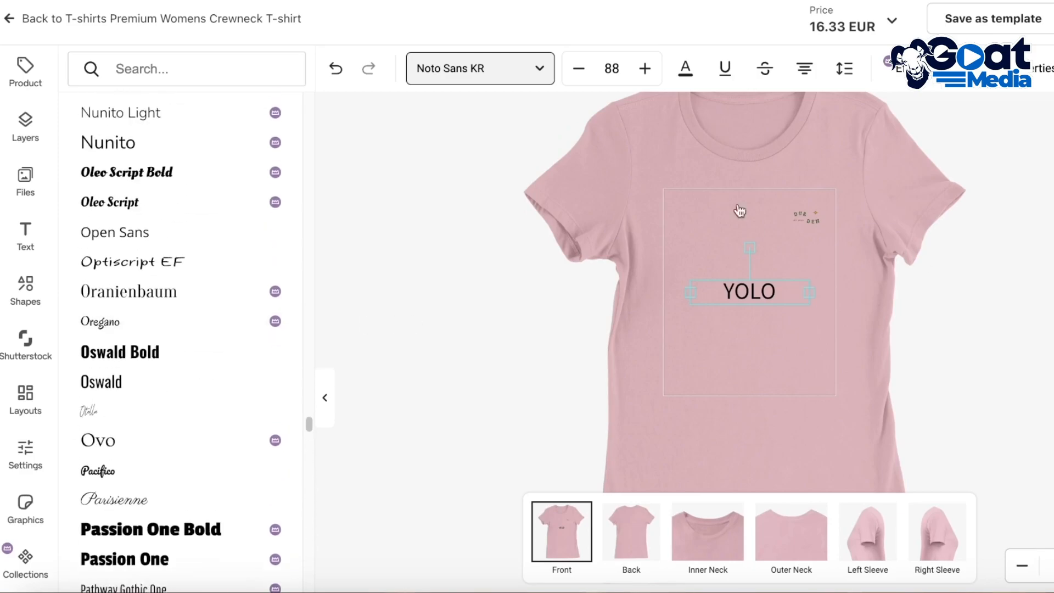
# - Reduce the YOLO text's font size to 86 and apply strikethrough to it
pyautogui.click(578, 69)
pyautogui.click(578, 70)
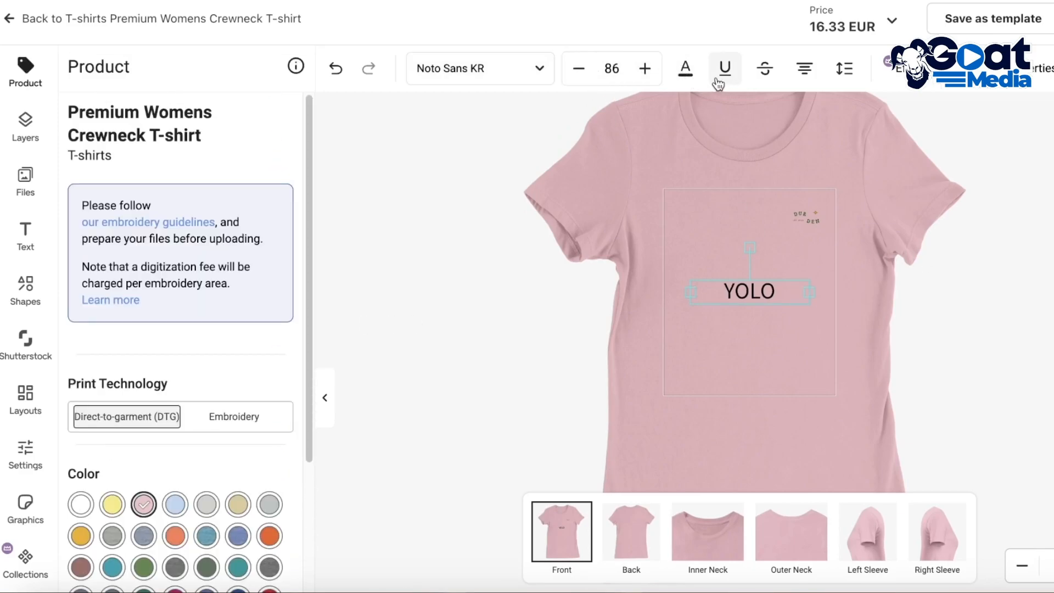
pyautogui.click(773, 68)
pyautogui.click(727, 67)
pyautogui.click(736, 70)
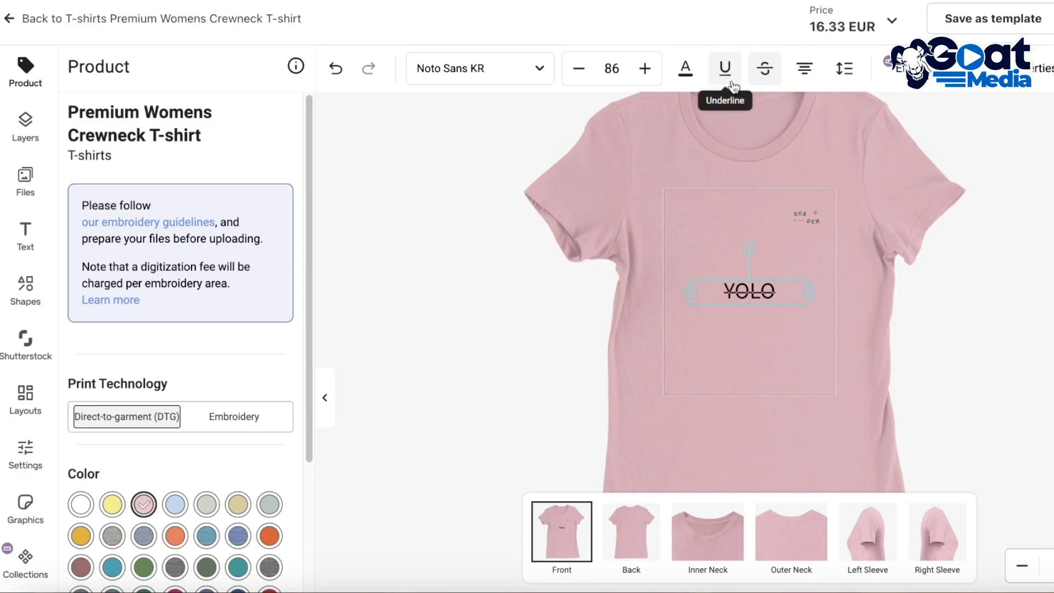
pyautogui.click(955, 266)
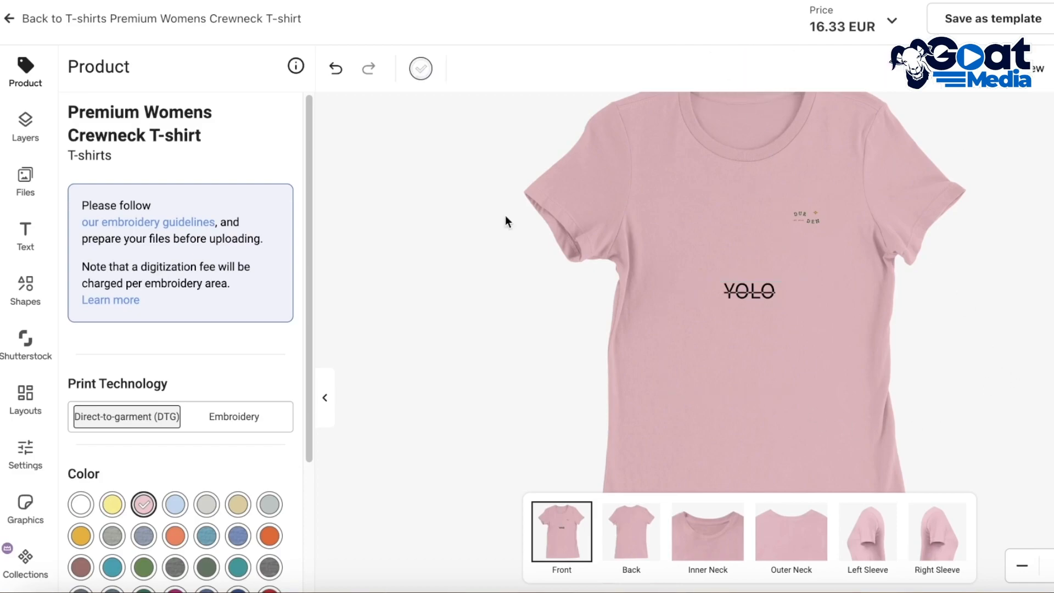
# - Look through the available shapes, the layouts and the grid, guide and bleed settings
pyautogui.click(15, 301)
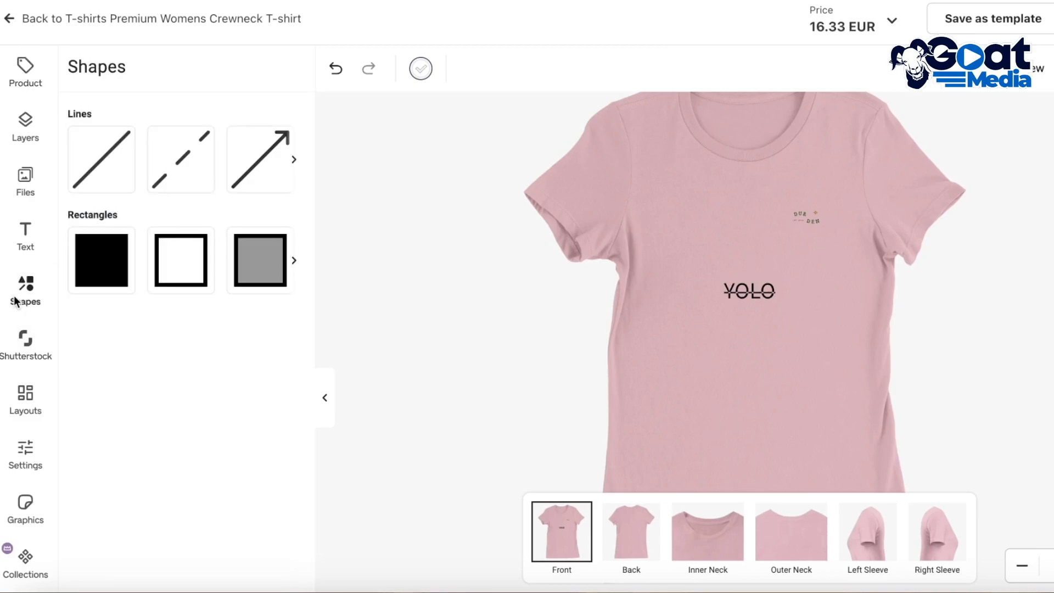
pyautogui.click(29, 415)
pyautogui.click(41, 454)
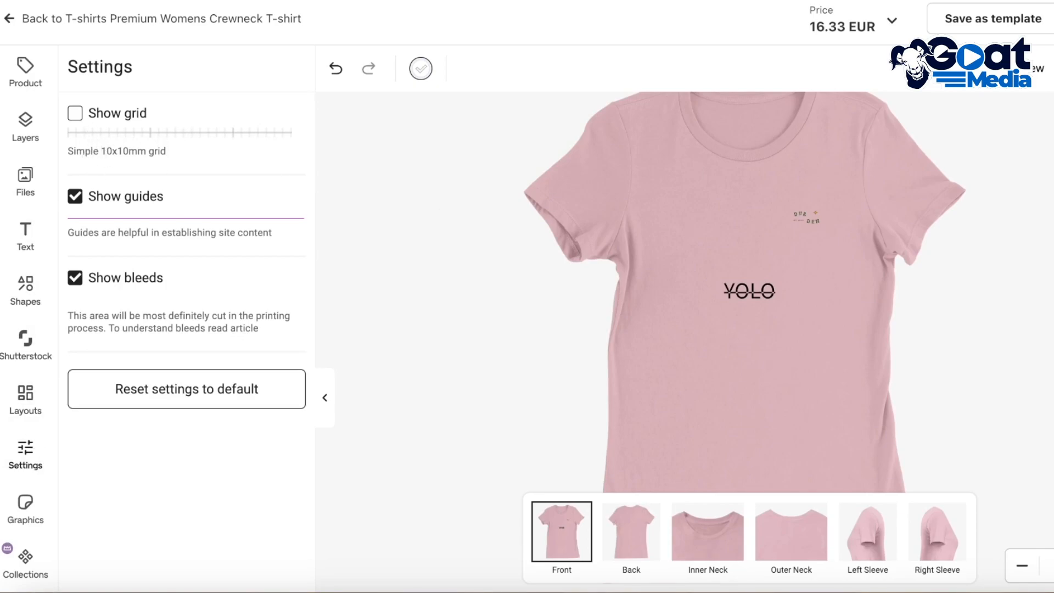
# - Save the shirt design as a template named "Premium Womens Crewneck T-shirt"
pyautogui.click(1030, 24)
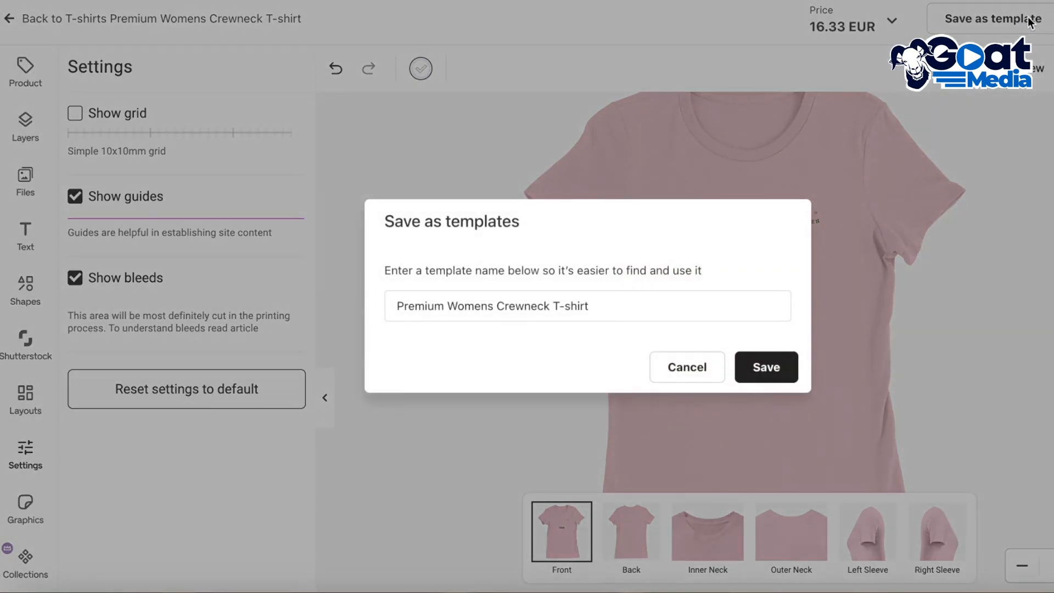
pyautogui.click(763, 364)
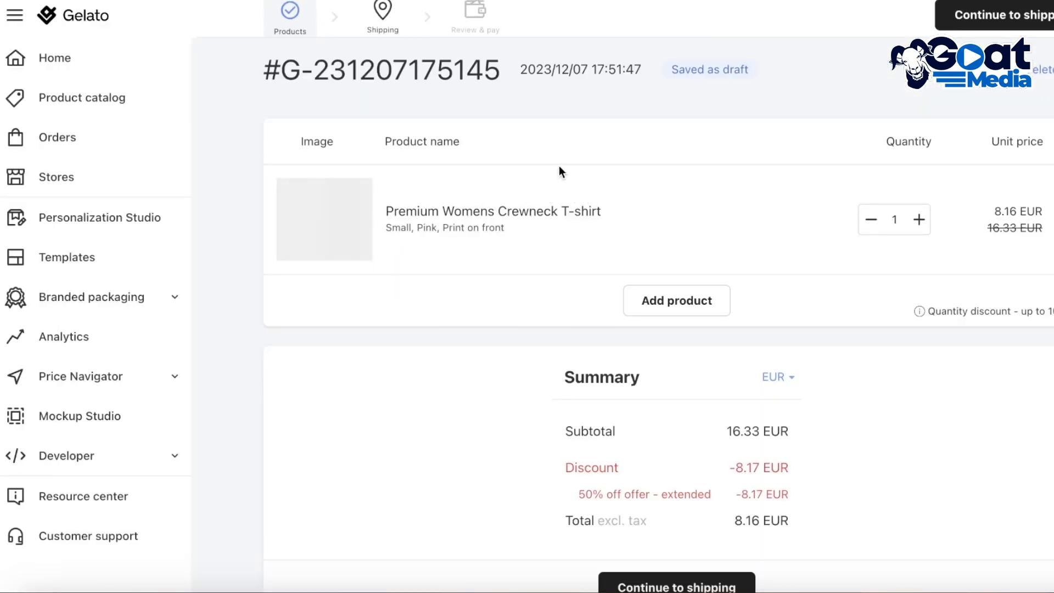
# - Review the draft order's summary and add-product options, and continue to the shipping address form
pyautogui.scroll(-3, 696, 284)
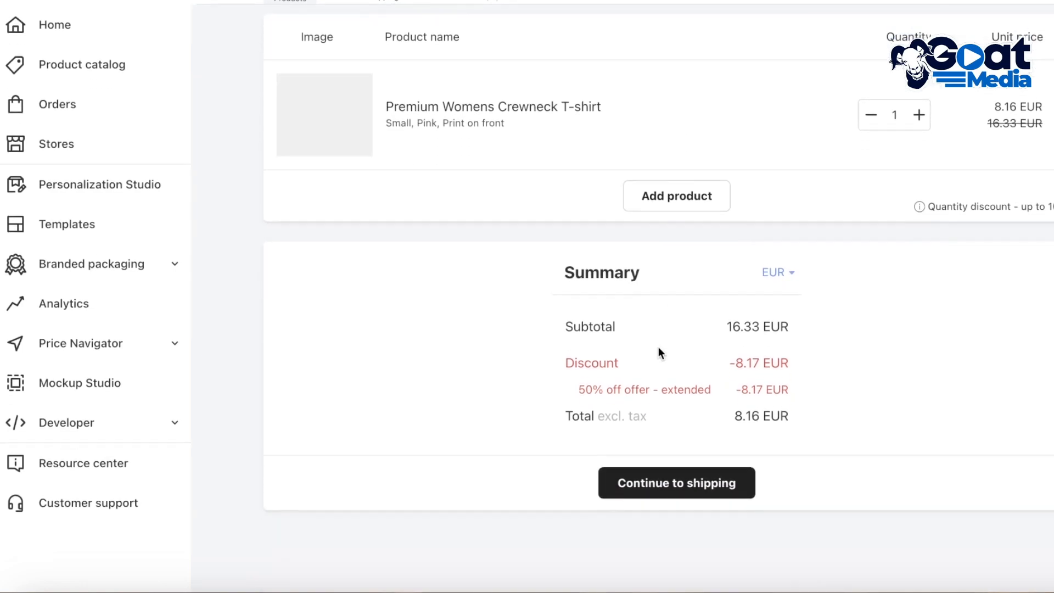
pyautogui.click(674, 200)
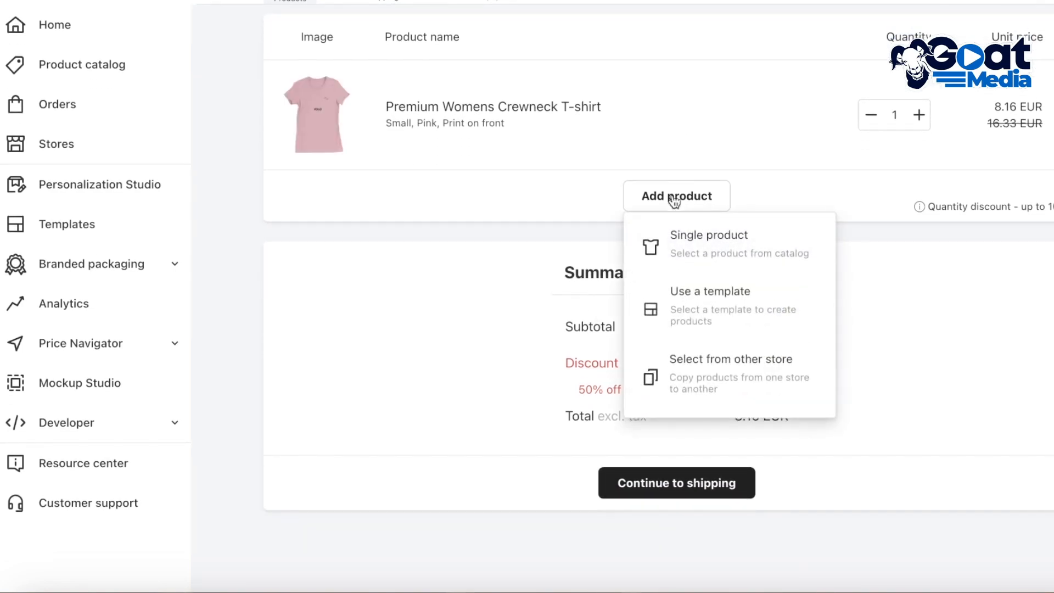
pyautogui.click(896, 248)
pyautogui.scroll(2, 923, 231)
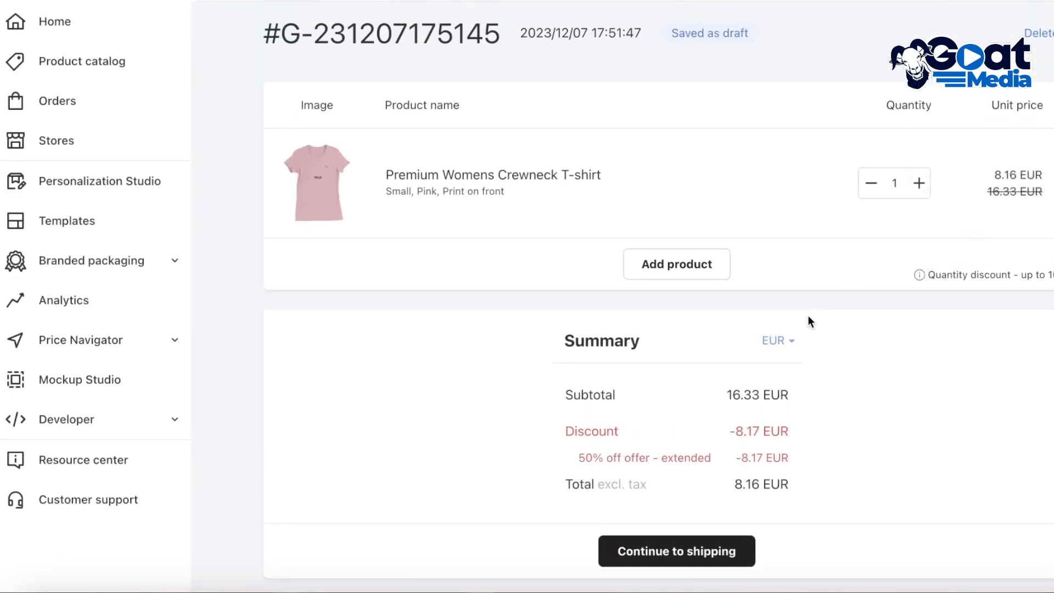
pyautogui.click(696, 558)
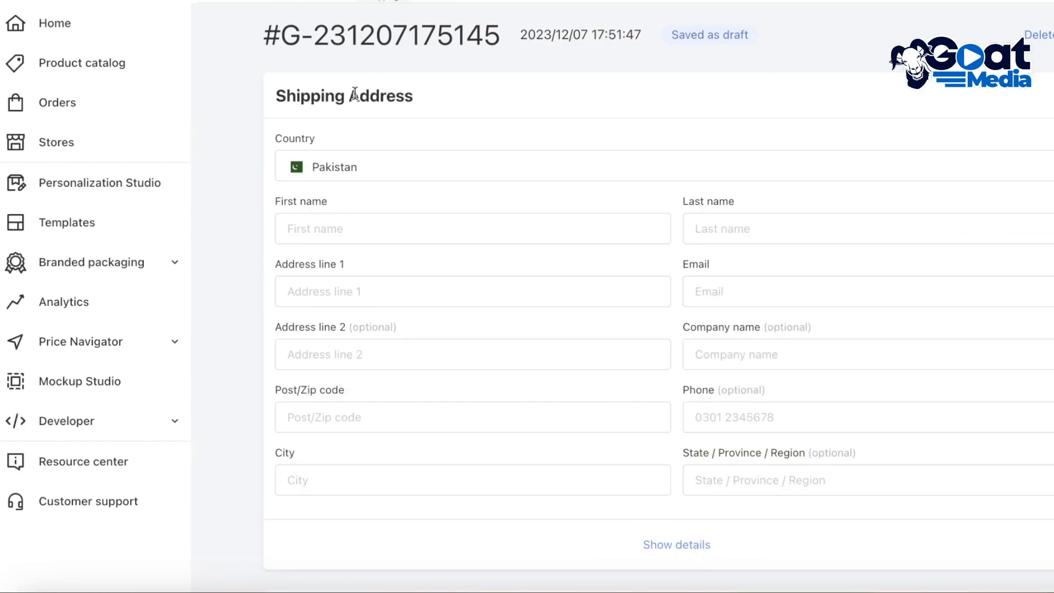
# - Leave the shipping form and browse the Home, Product catalog and Orders pages
pyautogui.scroll(1, 363, 89)
pyautogui.click(77, 61)
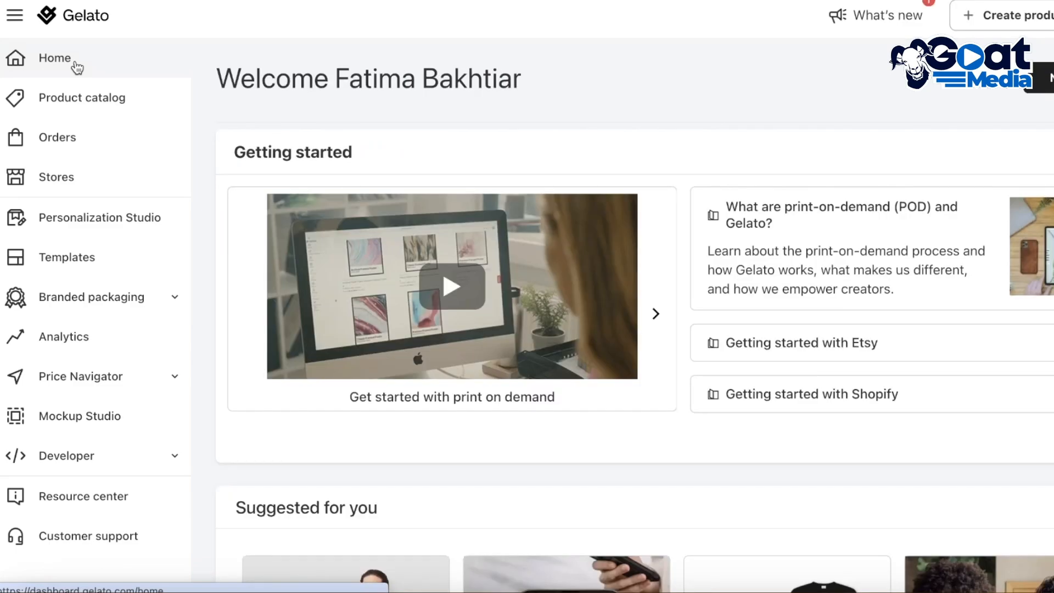
pyautogui.click(96, 93)
pyautogui.click(15, 156)
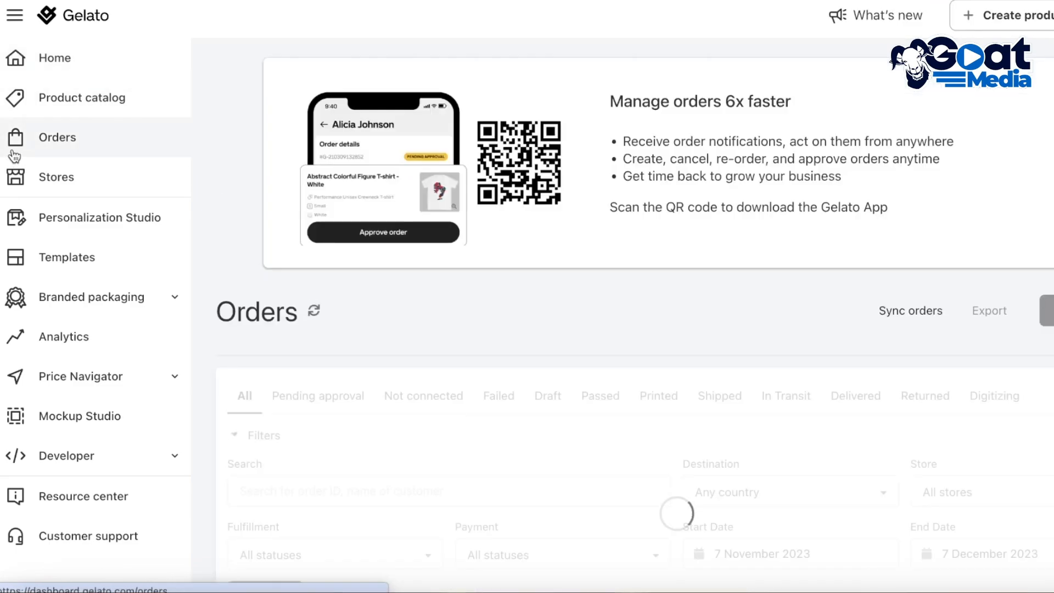
# - Start adding a single product from the catalog to the connected Shopify store My Store
pyautogui.click(16, 167)
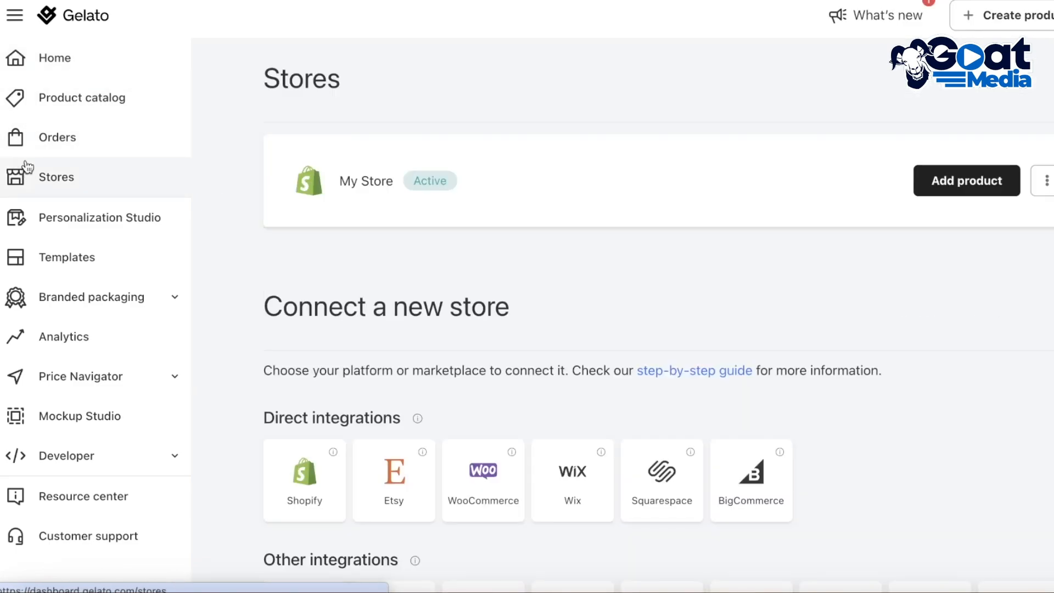
pyautogui.click(939, 190)
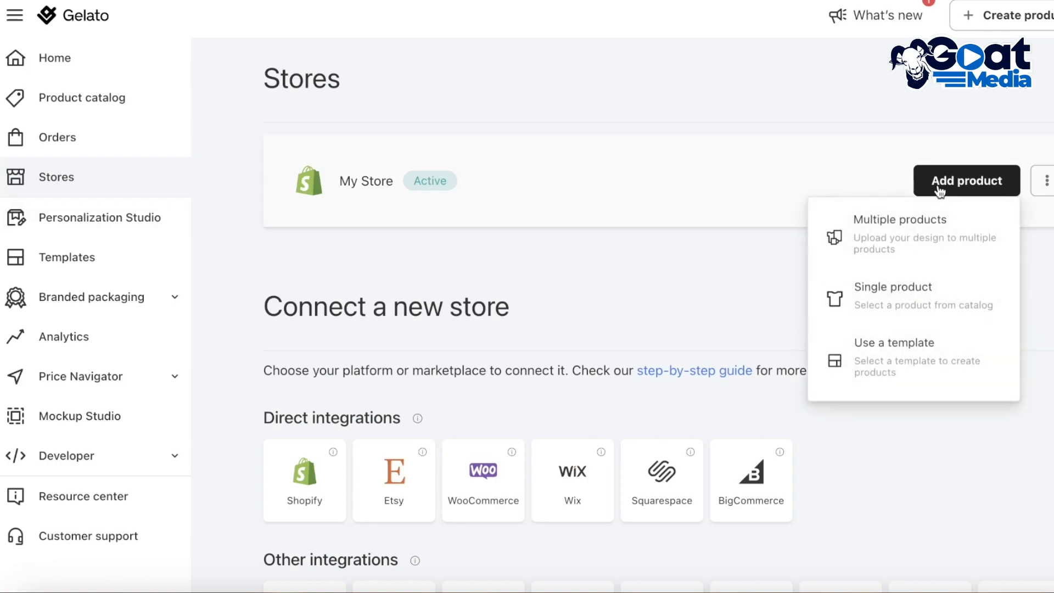
pyautogui.click(1039, 181)
pyautogui.click(970, 185)
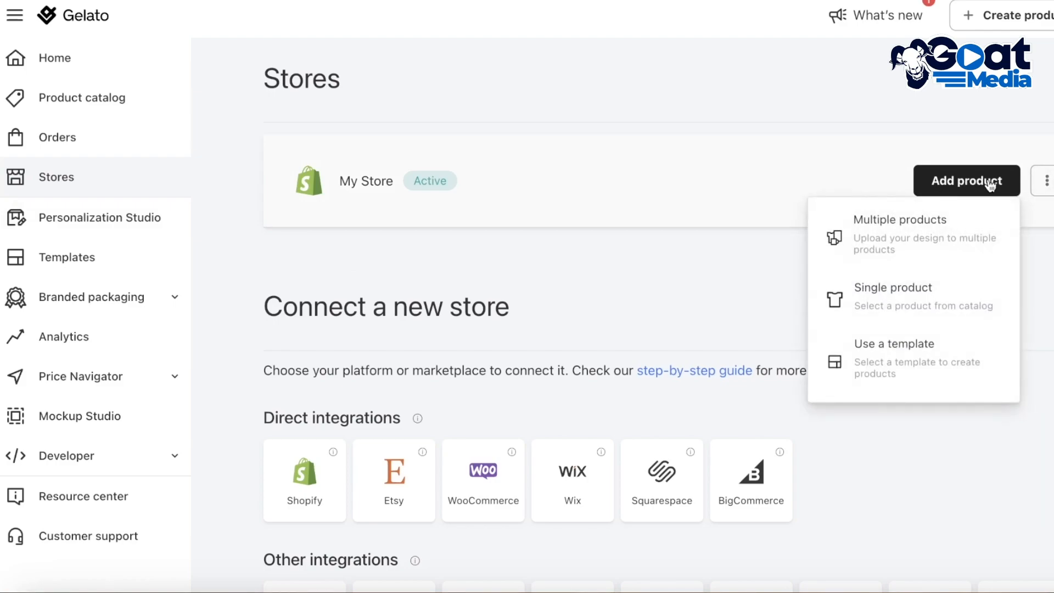
pyautogui.click(896, 301)
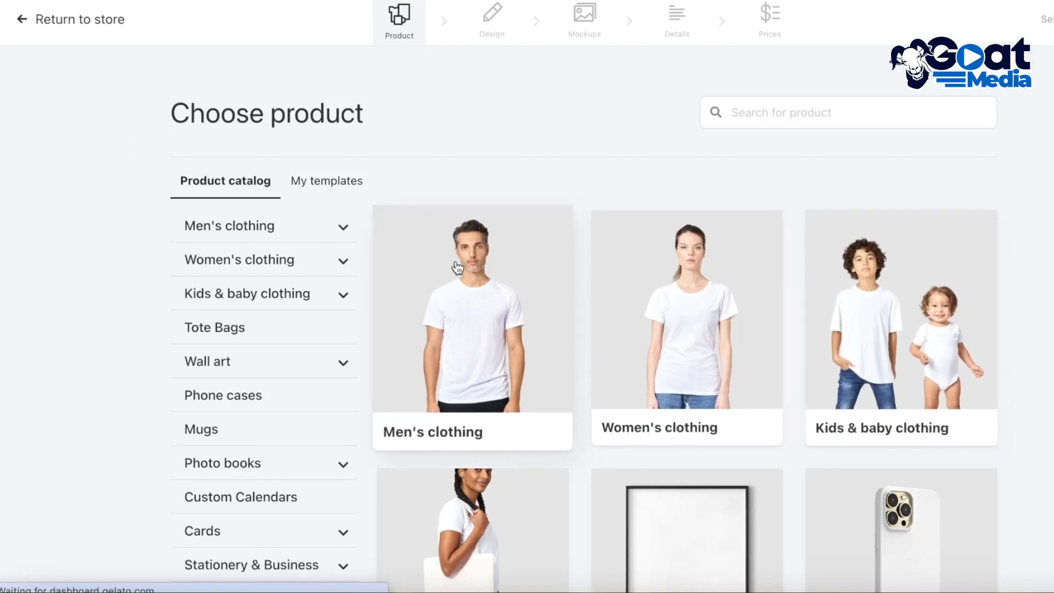
# - Choose the Classic Unisex Crewneck T-shirt from the men's clothing as the product to design
pyautogui.click(457, 267)
pyautogui.click(471, 197)
pyautogui.click(723, 322)
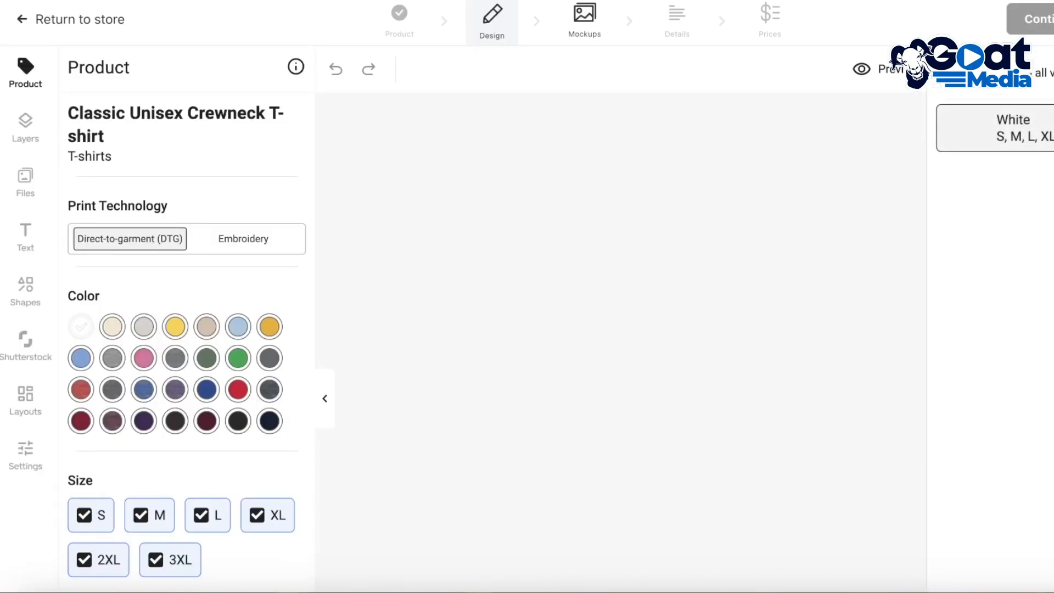
# - Place the green avatar image from the uploaded files on the shirt front and continue to the mockup selection
pyautogui.click(582, 299)
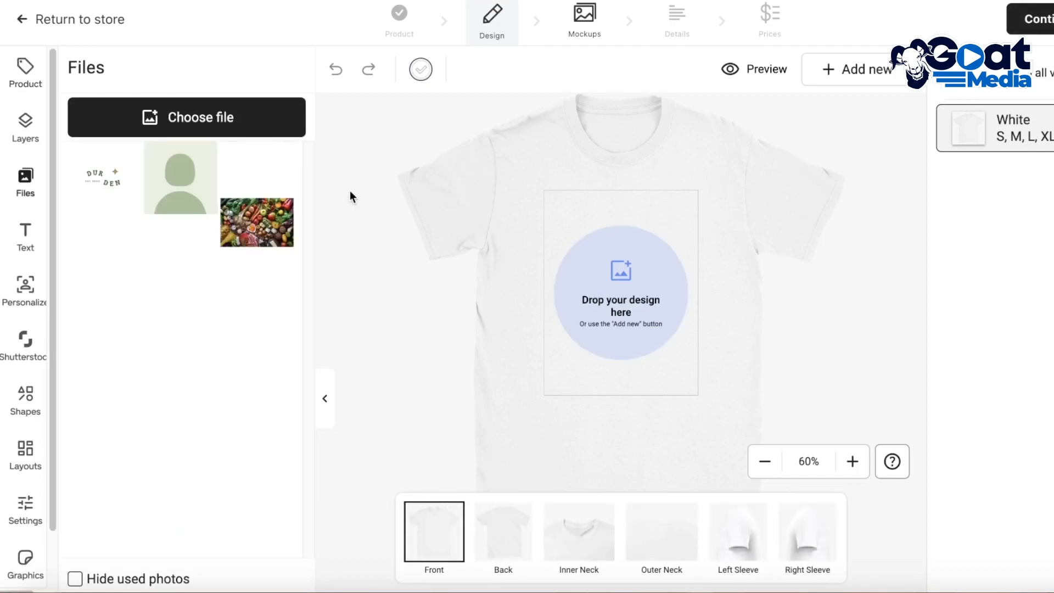
pyautogui.click(200, 176)
pyautogui.click(1031, 21)
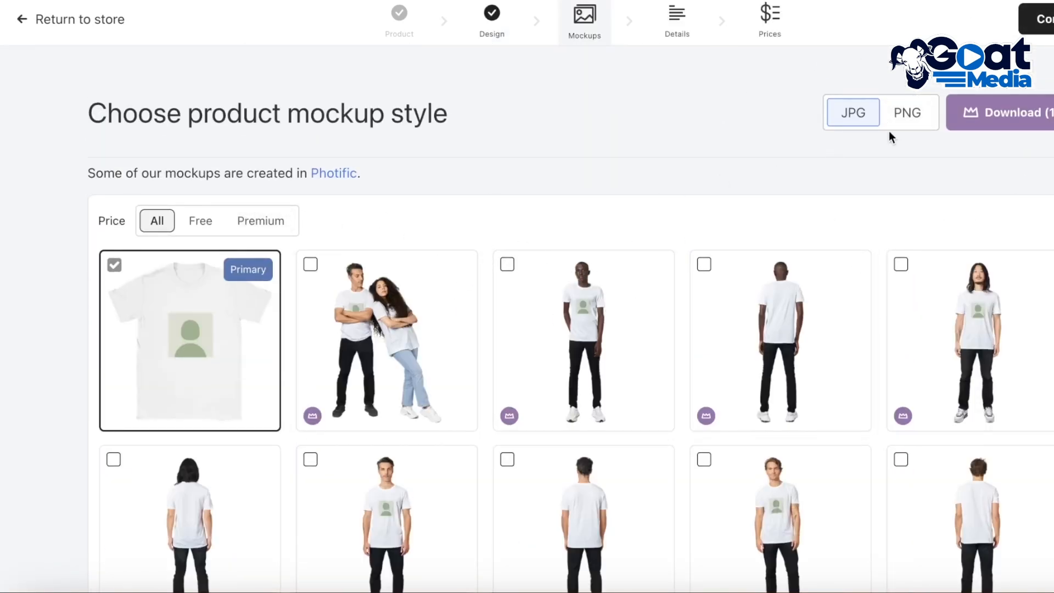
# - Quit the product designer, discard the unisex T-shirt changes and return to My Store
pyautogui.click(83, 27)
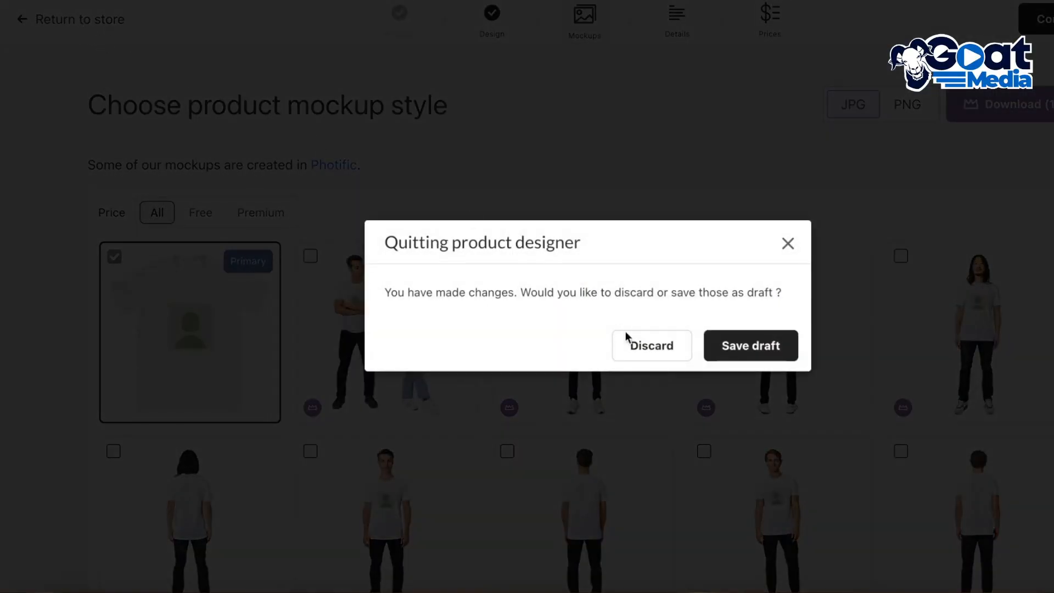
pyautogui.click(651, 350)
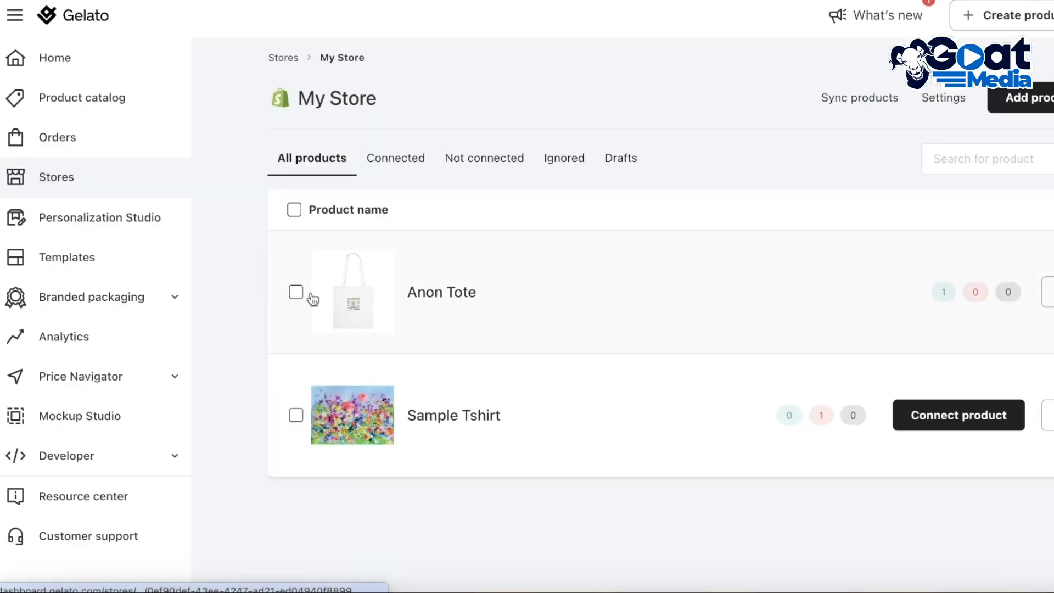
# - Open the saved templates and show the available actions for the Premium Womens Crewneck T-shirt template
pyautogui.click(83, 256)
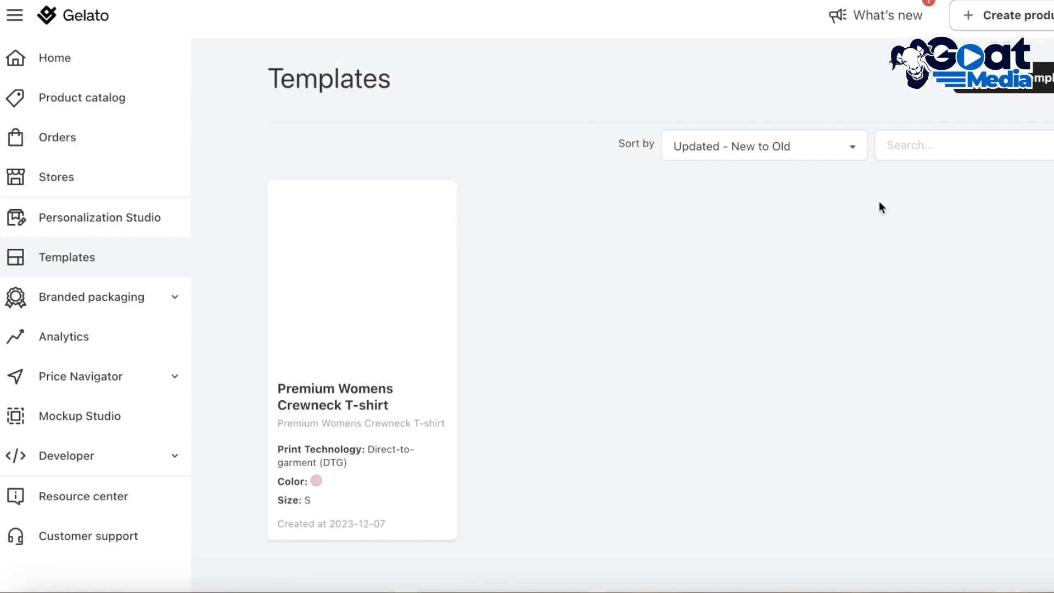
pyautogui.moveTo(455, 271)
pyautogui.click(431, 207)
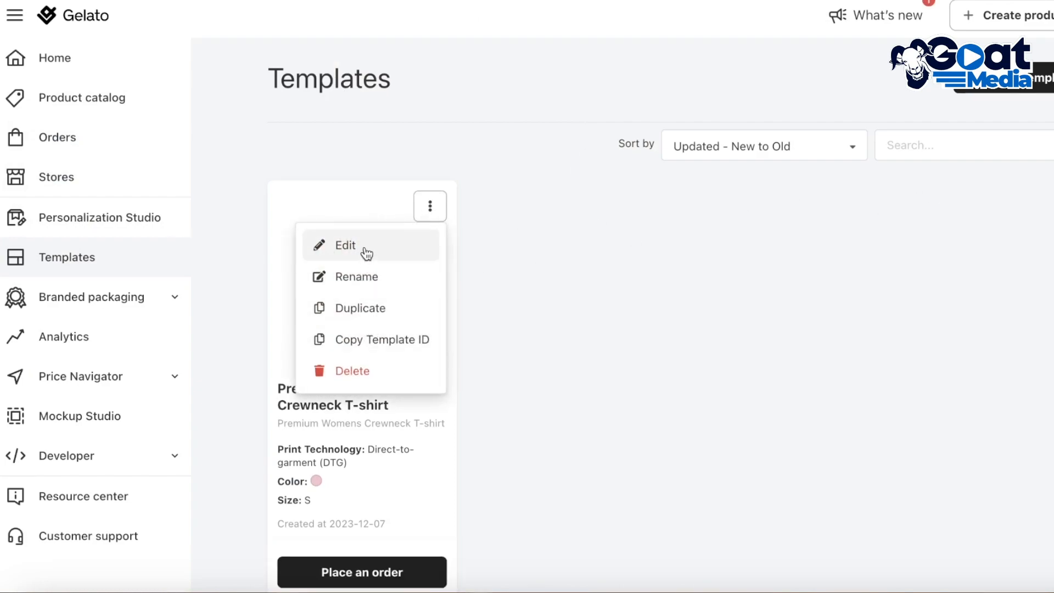
# - Return to the stores list and review My Store's details, billing currency and order approval settings
pyautogui.click(38, 62)
pyautogui.click(45, 166)
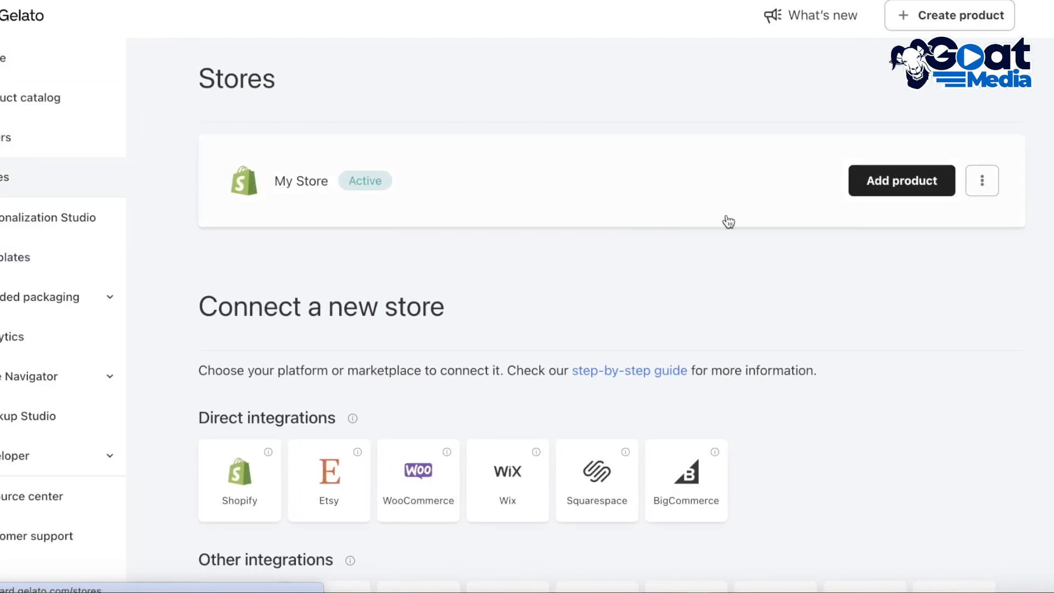
pyautogui.click(983, 180)
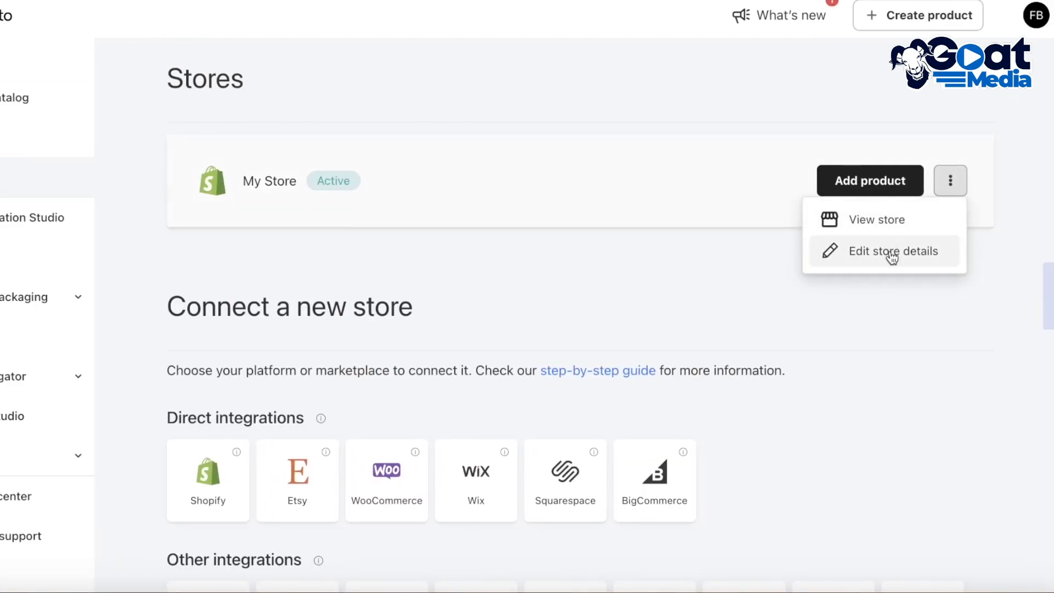
pyautogui.click(890, 253)
pyautogui.scroll(-15, 504, 220)
pyautogui.scroll(10, 533, 327)
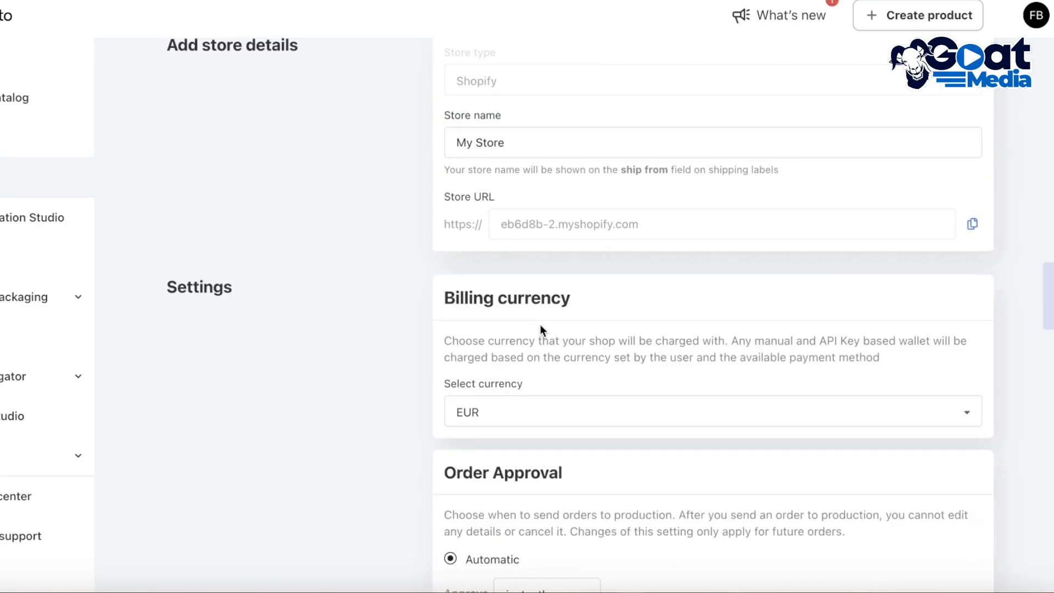
pyautogui.scroll(5, 540, 324)
# - Start adding a product to My Store from the Premium Womens Crewneck T-shirt template
pyautogui.click(5, 177)
pyautogui.click(869, 180)
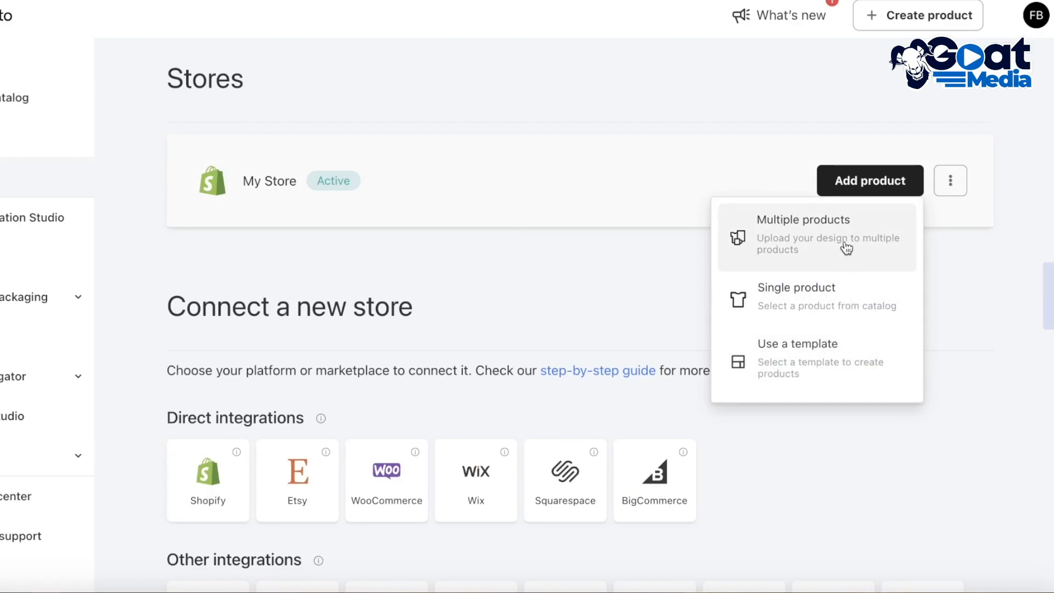
pyautogui.click(867, 356)
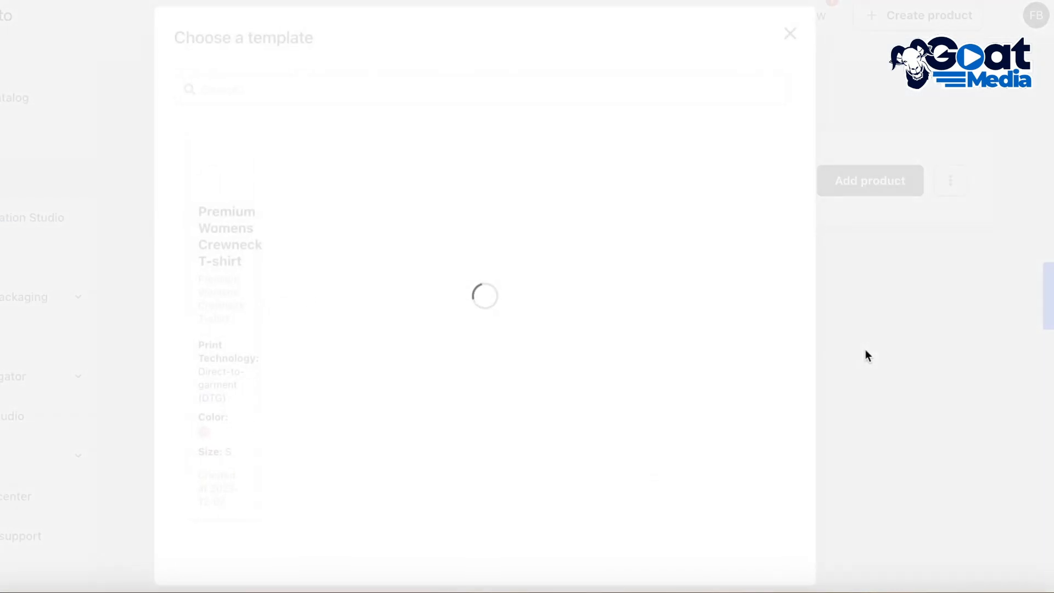
pyautogui.click(225, 172)
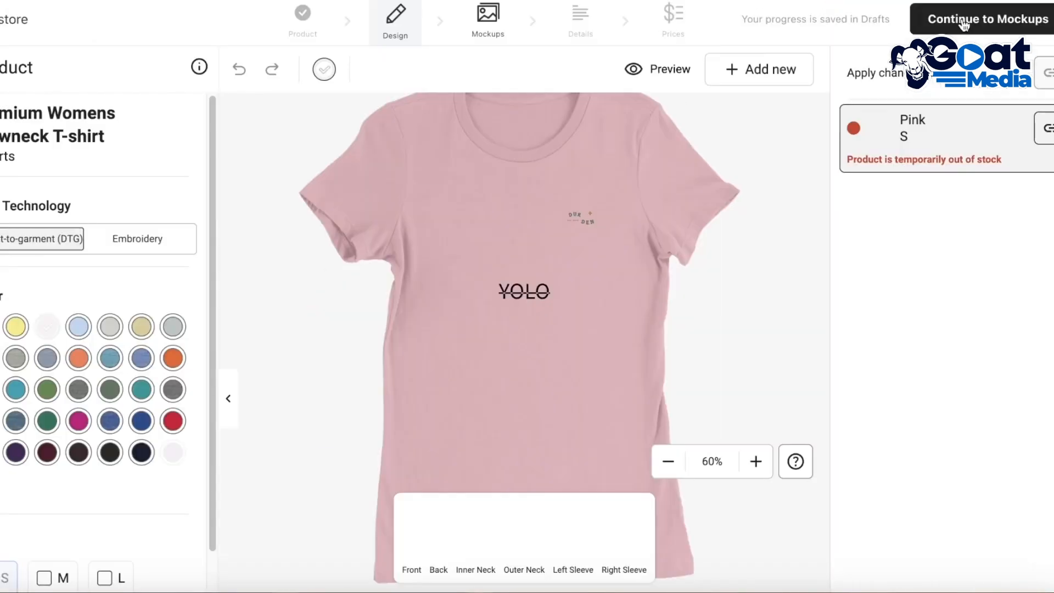
# - Keep the template's design, select the first mockup style and continue to the product details
pyautogui.click(961, 19)
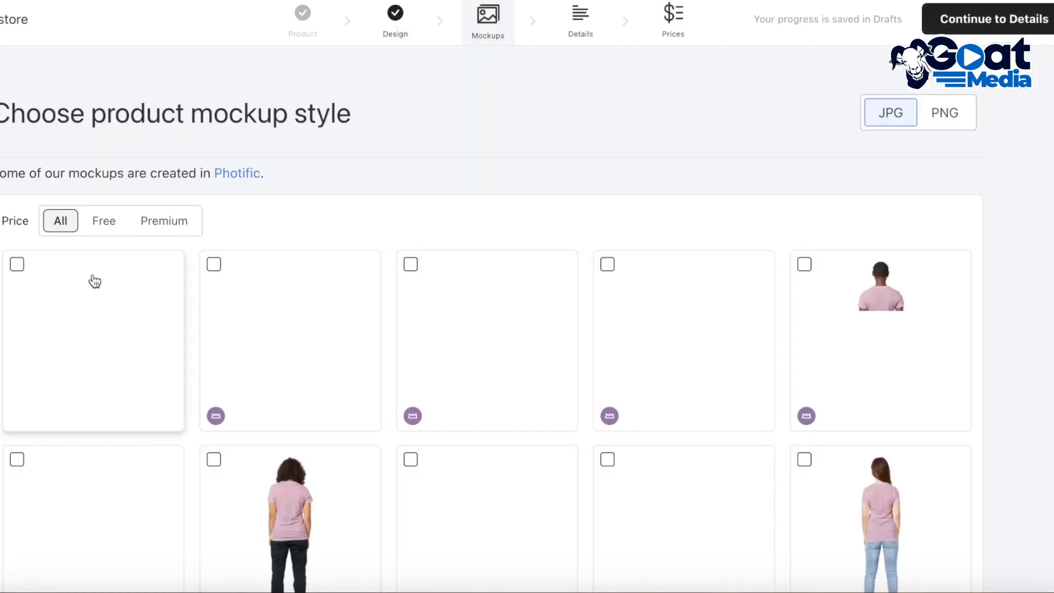
pyautogui.click(17, 264)
pyautogui.click(1016, 22)
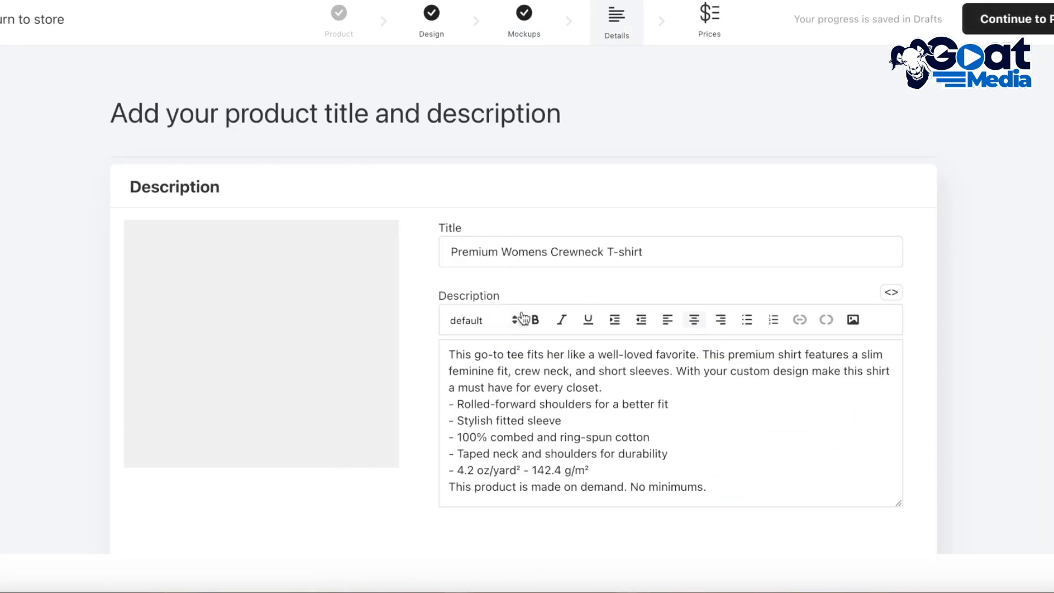
# - Try attaching the size table to the product's details
pyautogui.scroll(-10, 616, 440)
pyautogui.scroll(8, 614, 446)
pyautogui.scroll(-2, 614, 445)
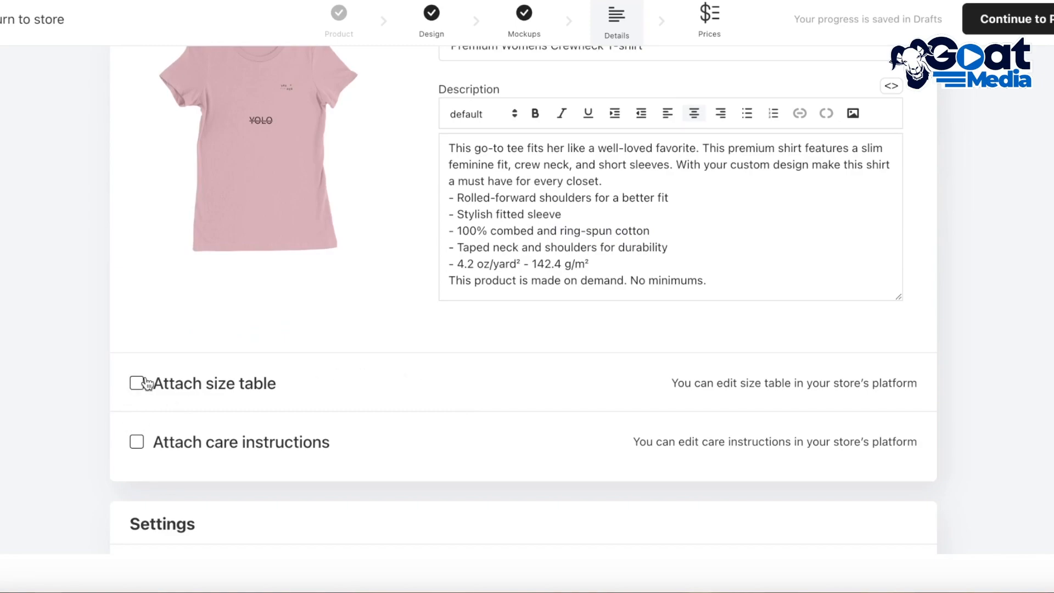
pyautogui.click(137, 383)
pyautogui.scroll(-3, 147, 383)
pyautogui.click(137, 196)
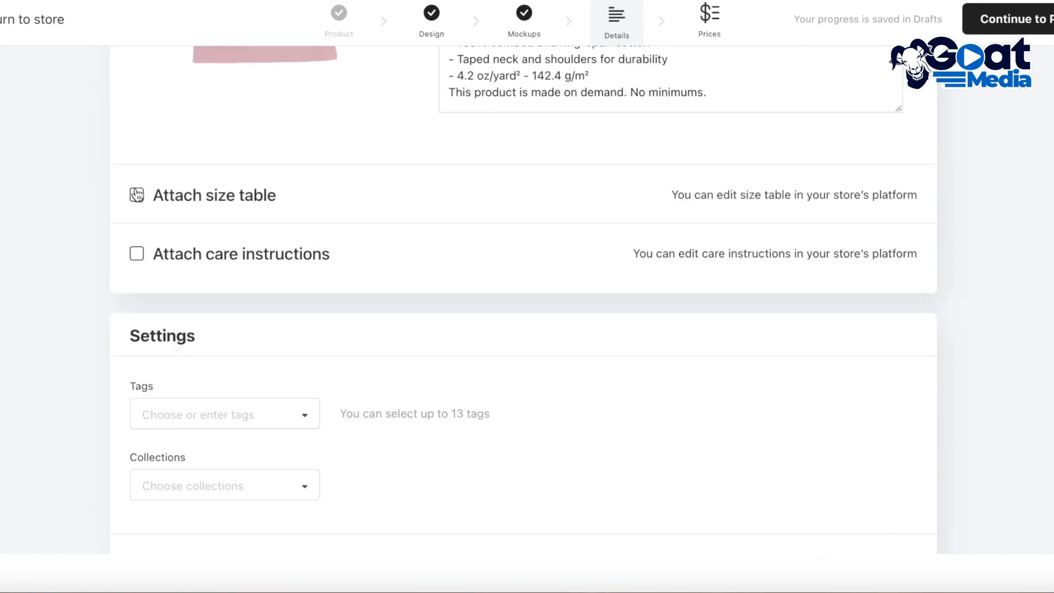
pyautogui.click(137, 190)
pyautogui.click(138, 189)
# - Assign the product to the Home page collection in its settings
pyautogui.scroll(-3, 142, 270)
pyautogui.click(231, 148)
pyautogui.click(232, 219)
pyautogui.click(226, 253)
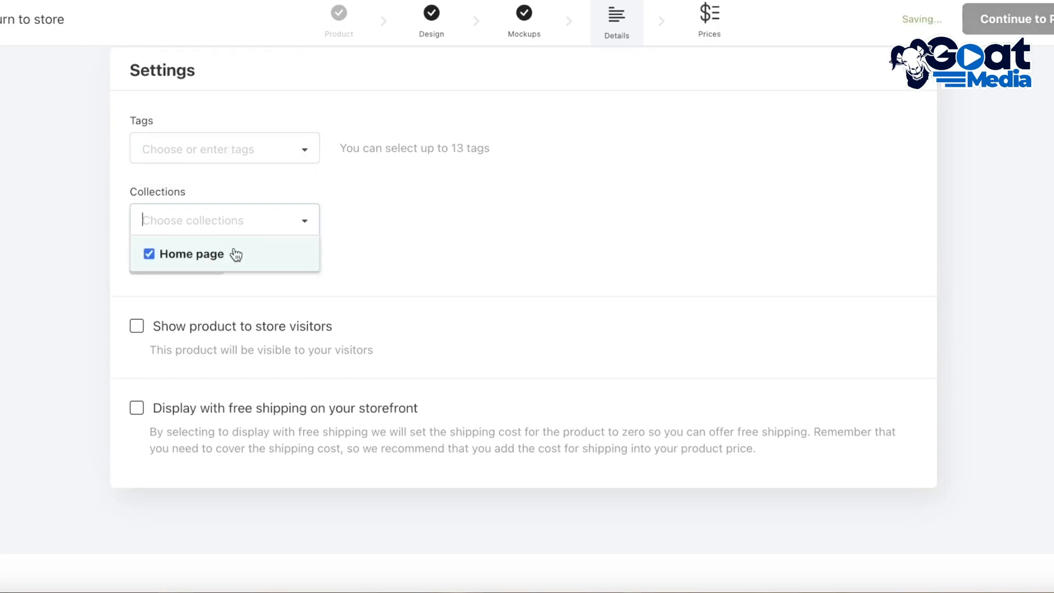
pyautogui.click(535, 235)
# - Show the product to store visitors, display it with free shipping on the storefront, and continue to the prices
pyautogui.scroll(10, 537, 265)
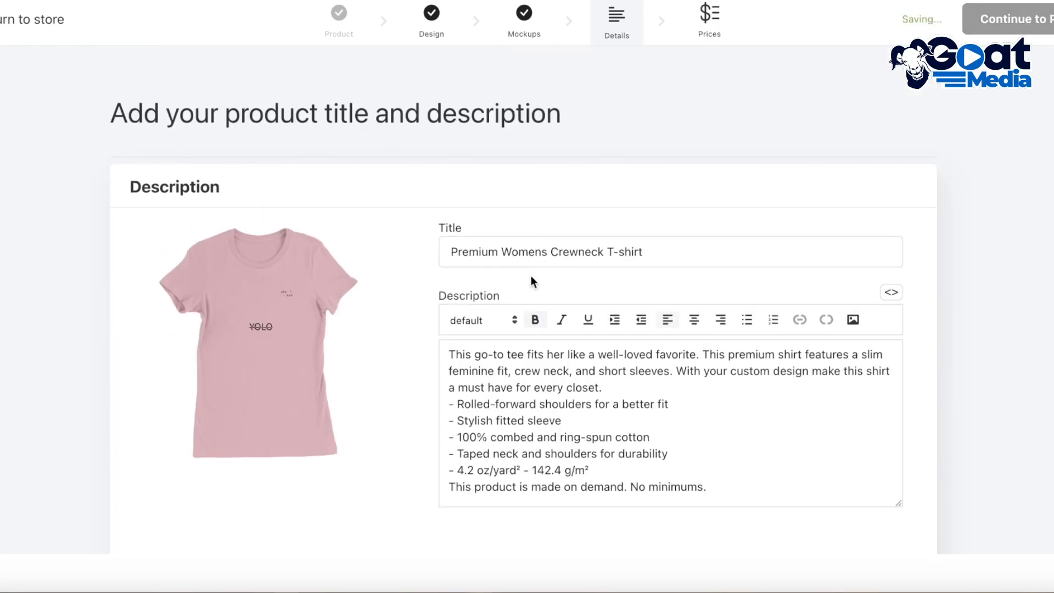
pyautogui.scroll(-10, 522, 294)
pyautogui.click(158, 303)
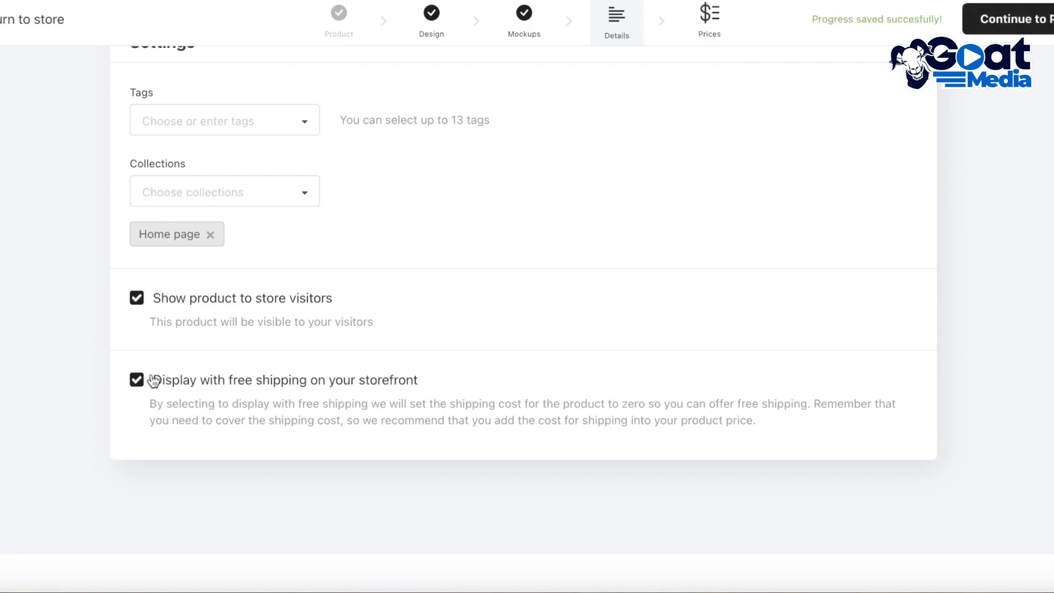
pyautogui.click(1025, 30)
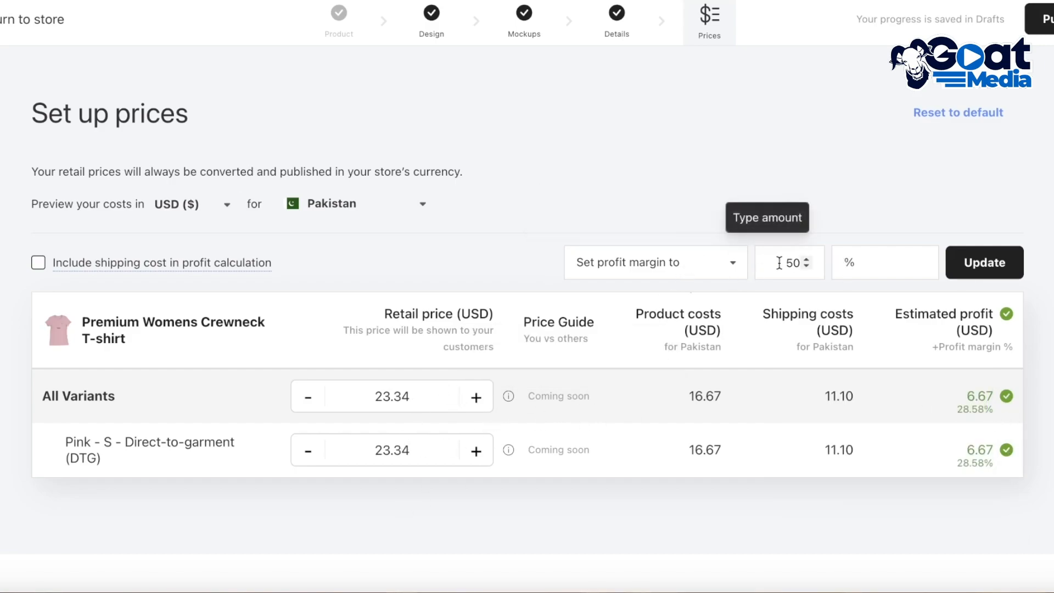
# - Set the retail price of all T-shirt variants to 29 USD and publish the product to My Store
pyautogui.click(729, 269)
pyautogui.click(664, 370)
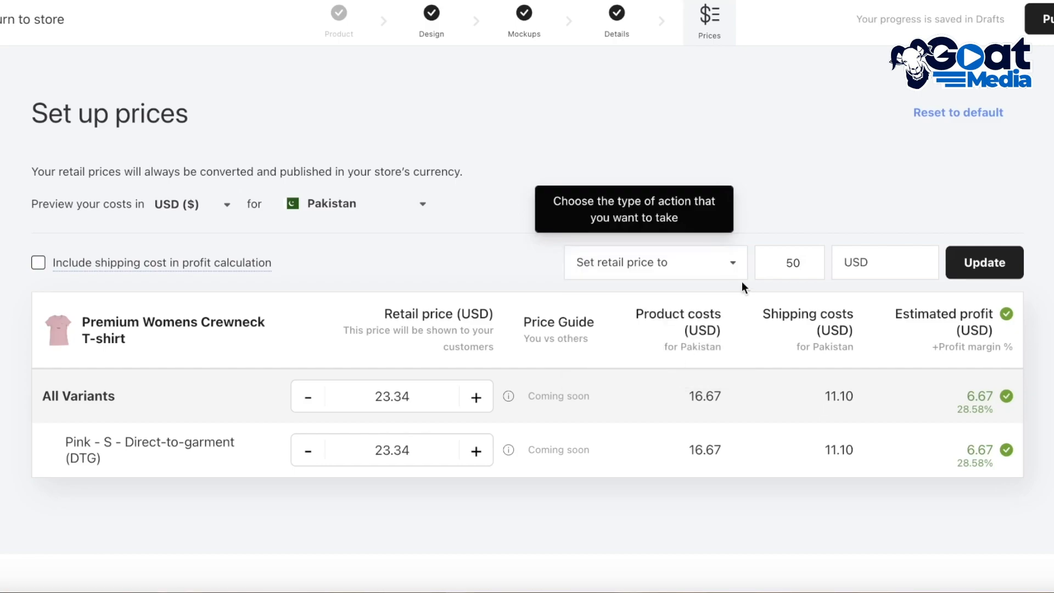
pyautogui.doubleClick(785, 262)
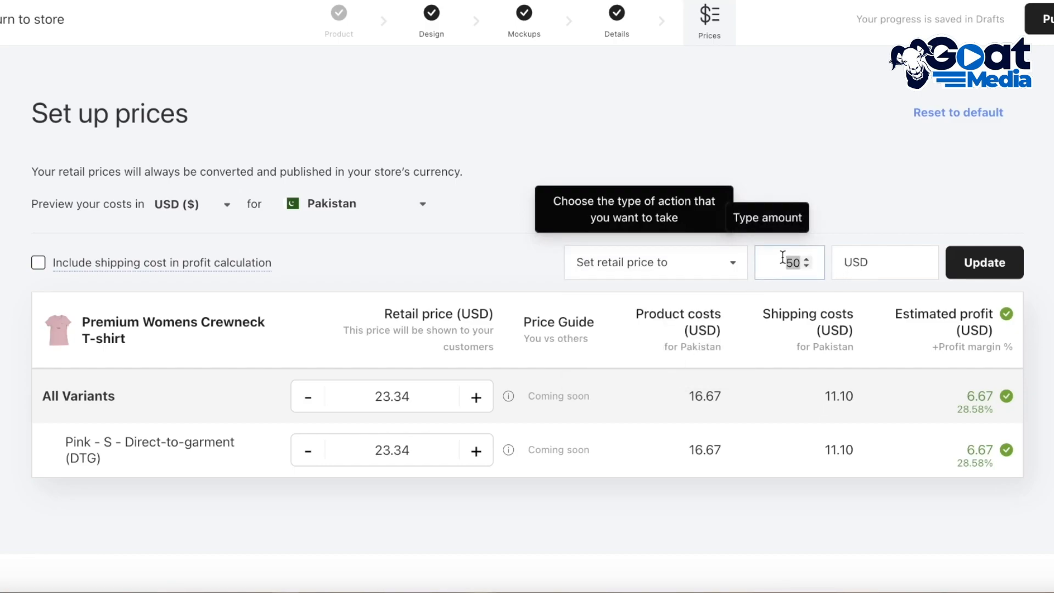
pyautogui.write('29')
pyautogui.click(992, 263)
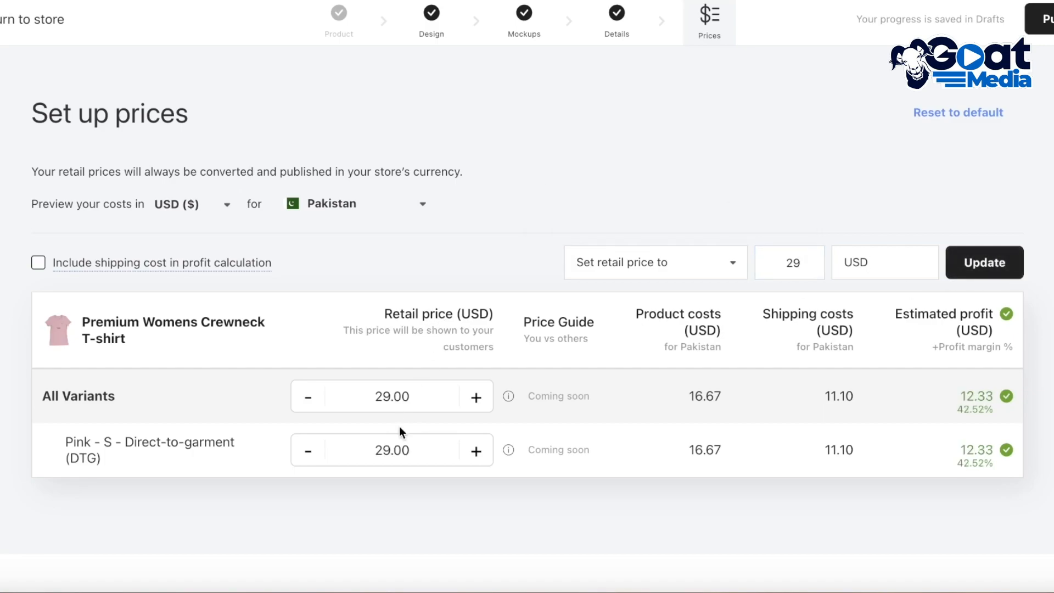
pyautogui.click(1039, 18)
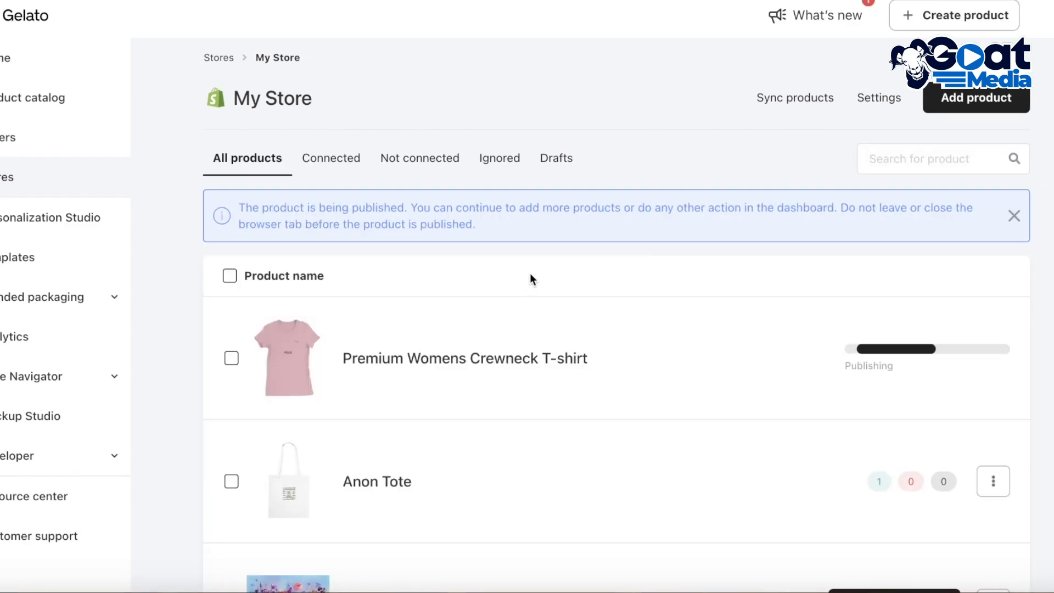
pyautogui.scroll(-1, 316, 191)
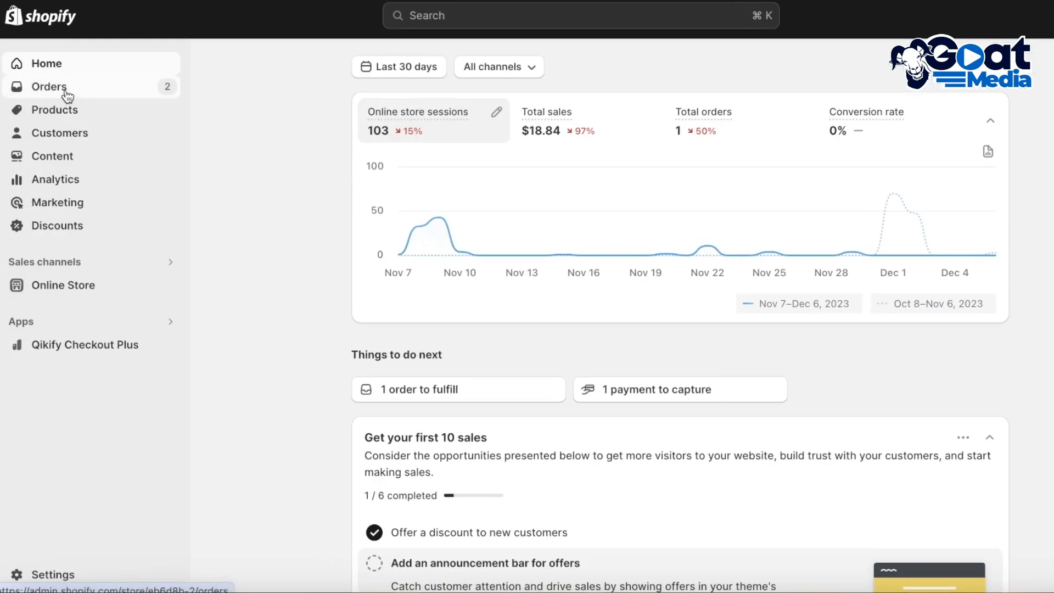
# - Switch to the Shopify admin and look up the Premium Womens Crewneck T-shirt in the product list
pyautogui.click(67, 96)
pyautogui.click(59, 108)
pyautogui.click(51, 165)
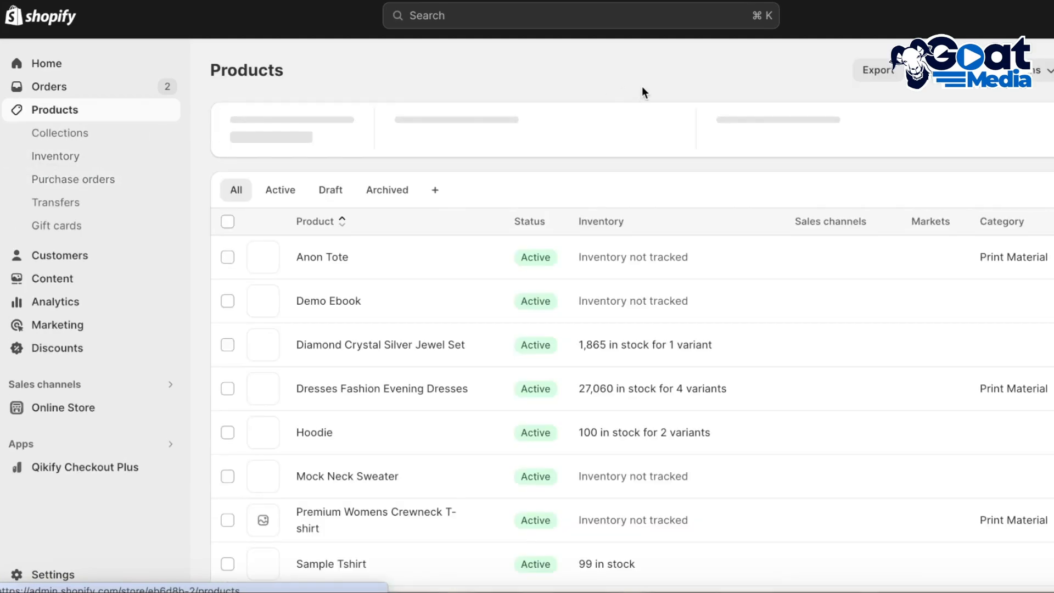
pyautogui.scroll(-1, 635, 99)
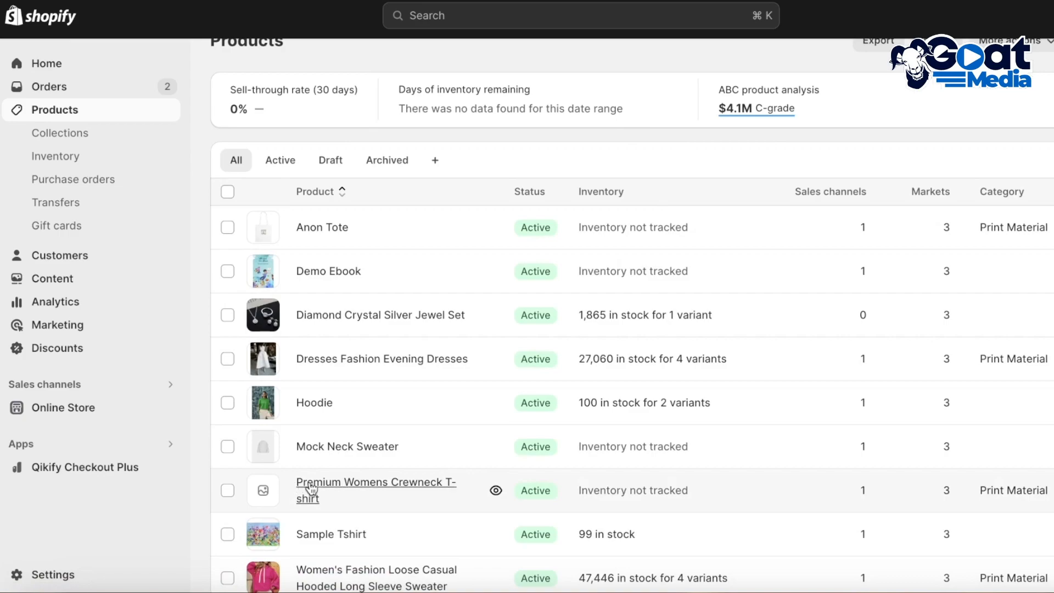
# - Preview the Premium Womens Crewneck T-shirt's page in the online store, close it and return to the admin home
pyautogui.click(497, 491)
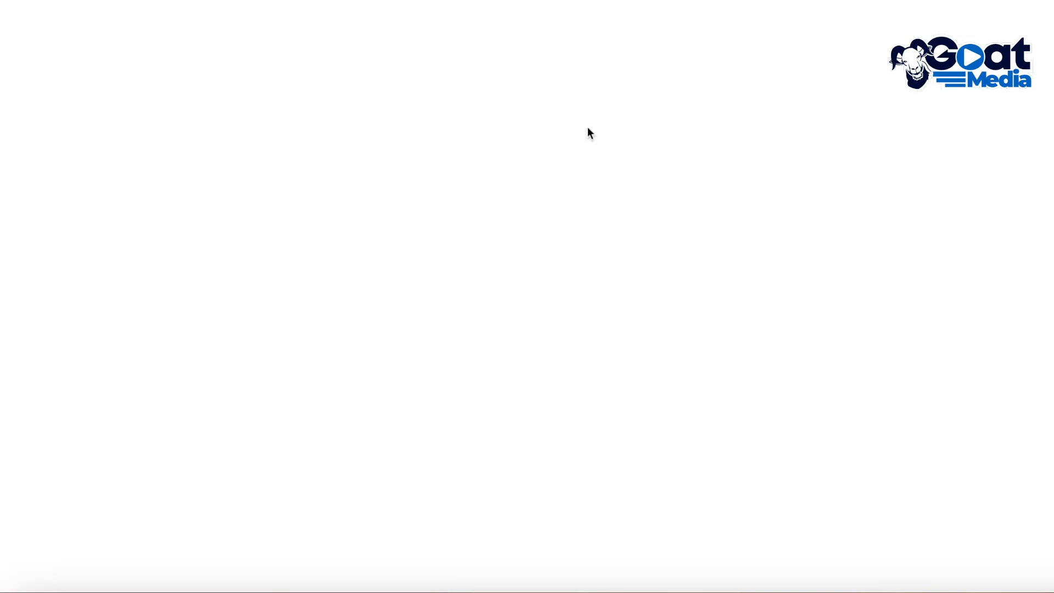
pyautogui.scroll(-3, 144, 229)
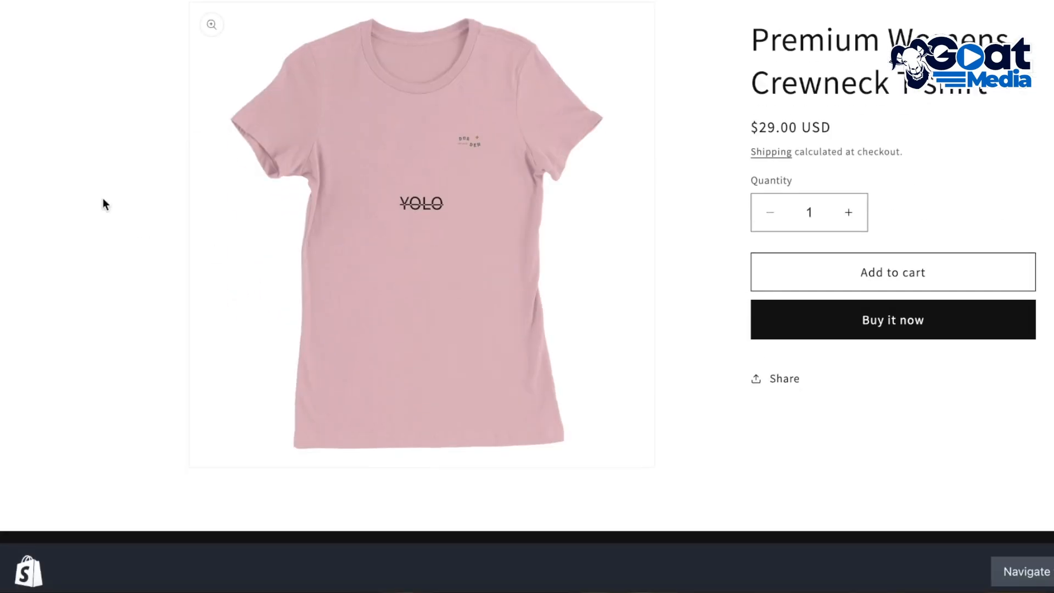
pyautogui.scroll(3, 949, 276)
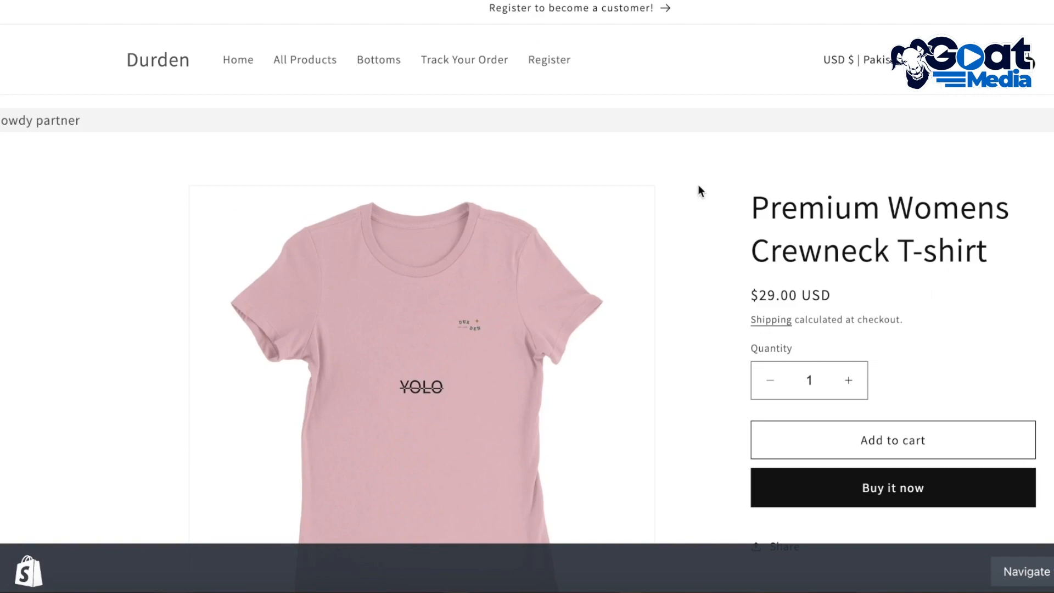
pyautogui.press('super+w')
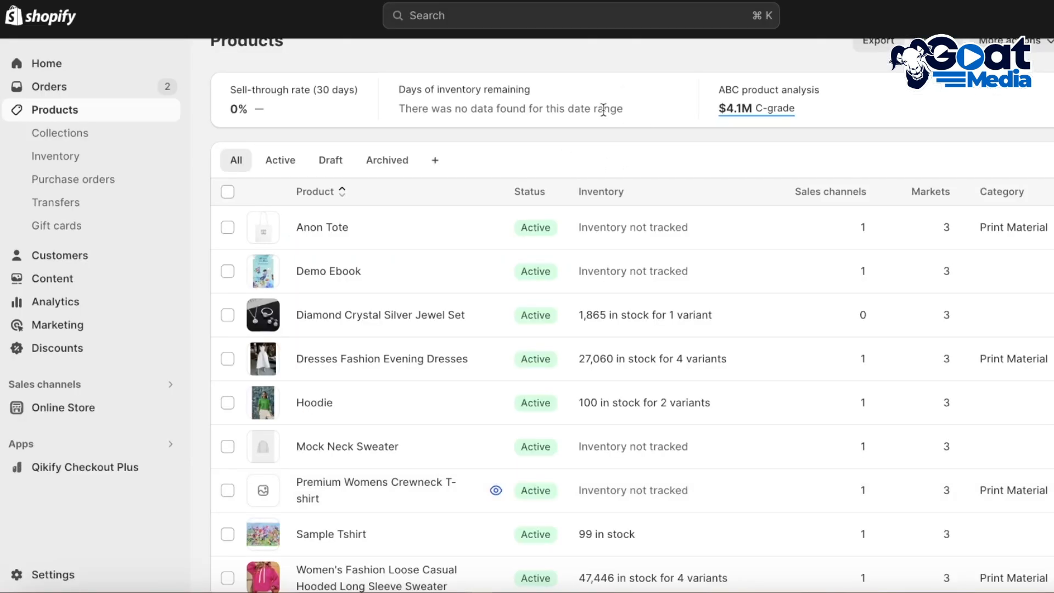
pyautogui.click(105, 67)
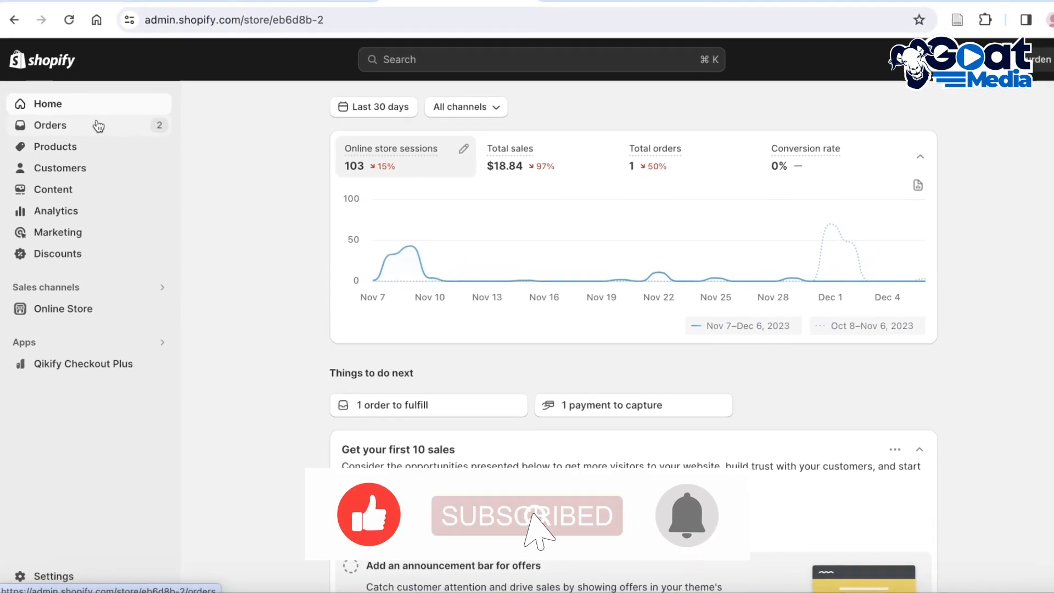